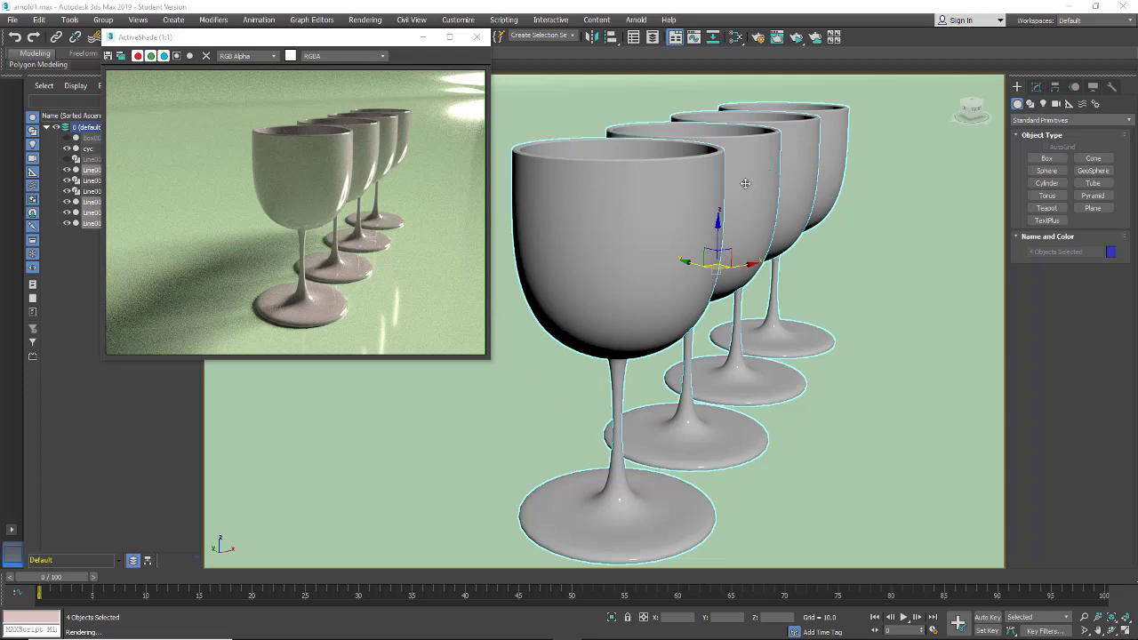
- Set the render target to Production Rendering Mode in the render setup, keeping the ActiveShade preview in view
{"action": "left_click_drag", "start_coordinate": [255, 40], "coordinate": [279, 36]}
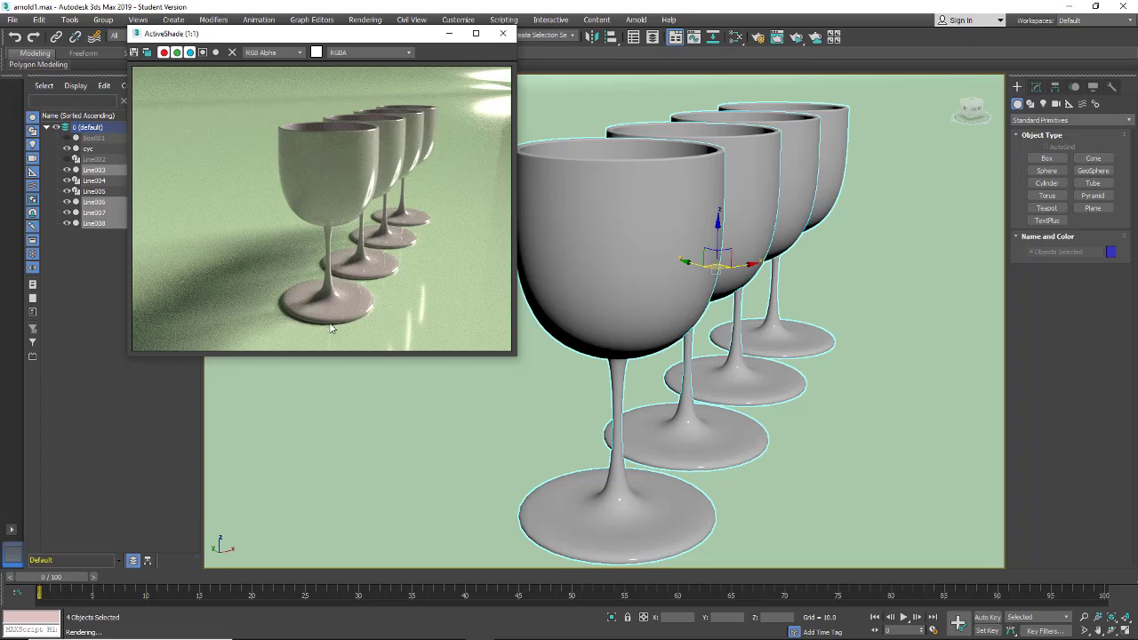
{"action": "left_click_drag", "start_coordinate": [375, 38], "coordinate": [335, 28]}
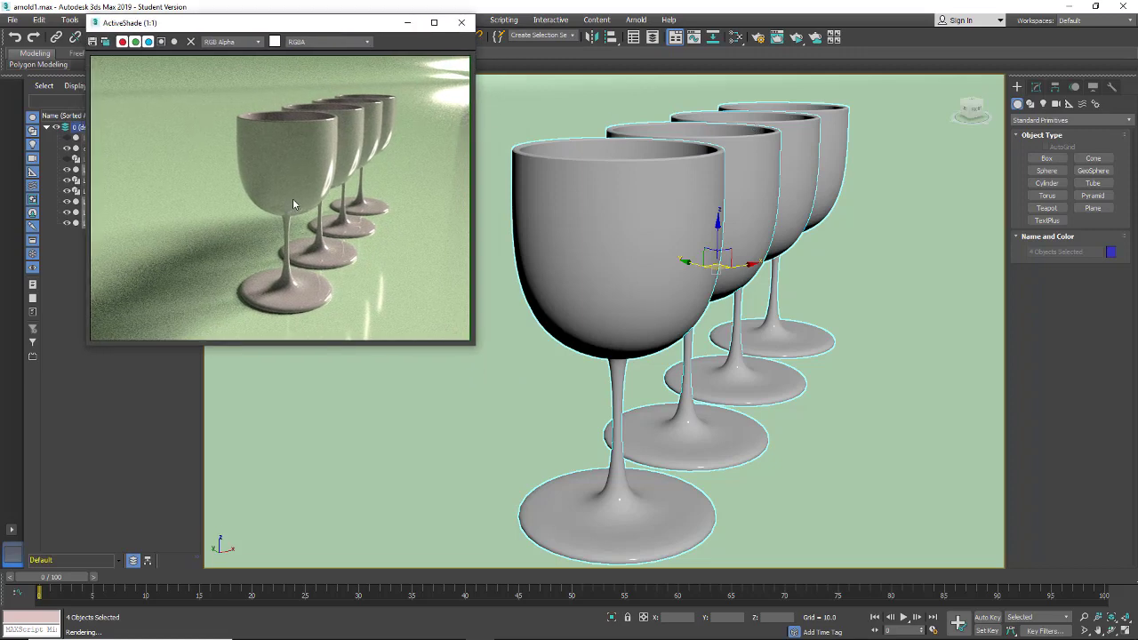
{"action": "left_click", "coordinate": [759, 38]}
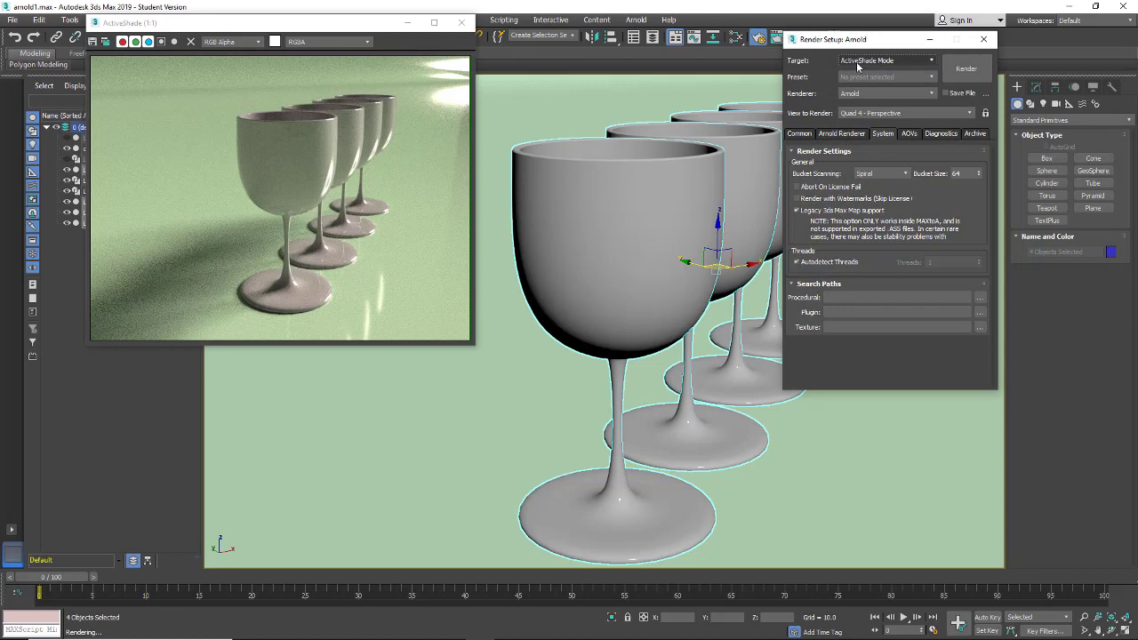
{"action": "left_click", "coordinate": [886, 60]}
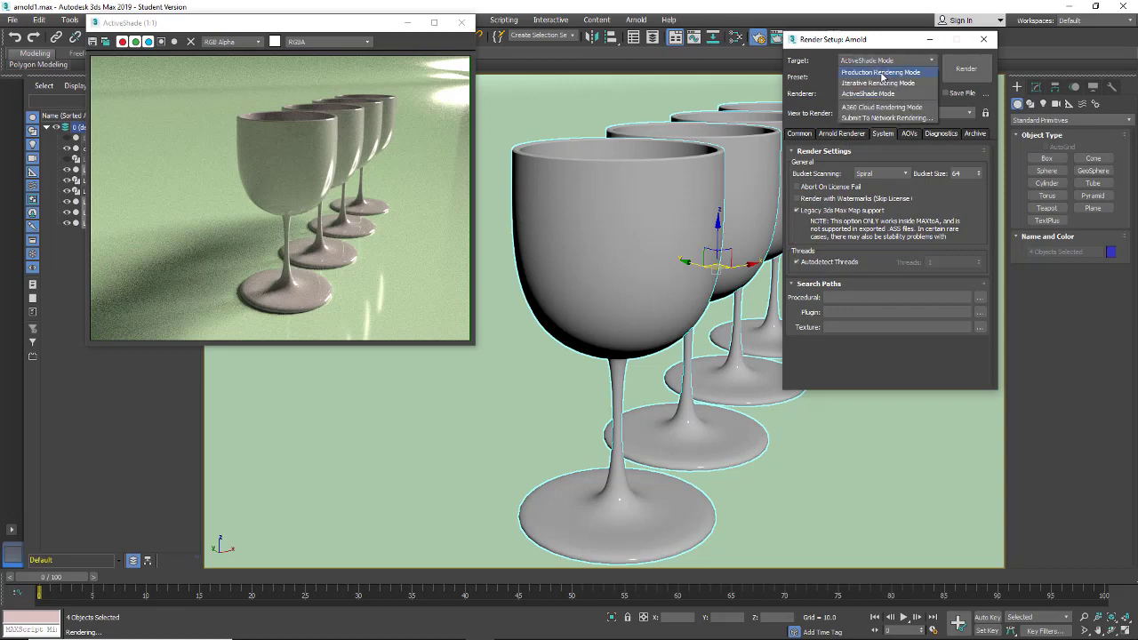
{"action": "left_click", "coordinate": [881, 72]}
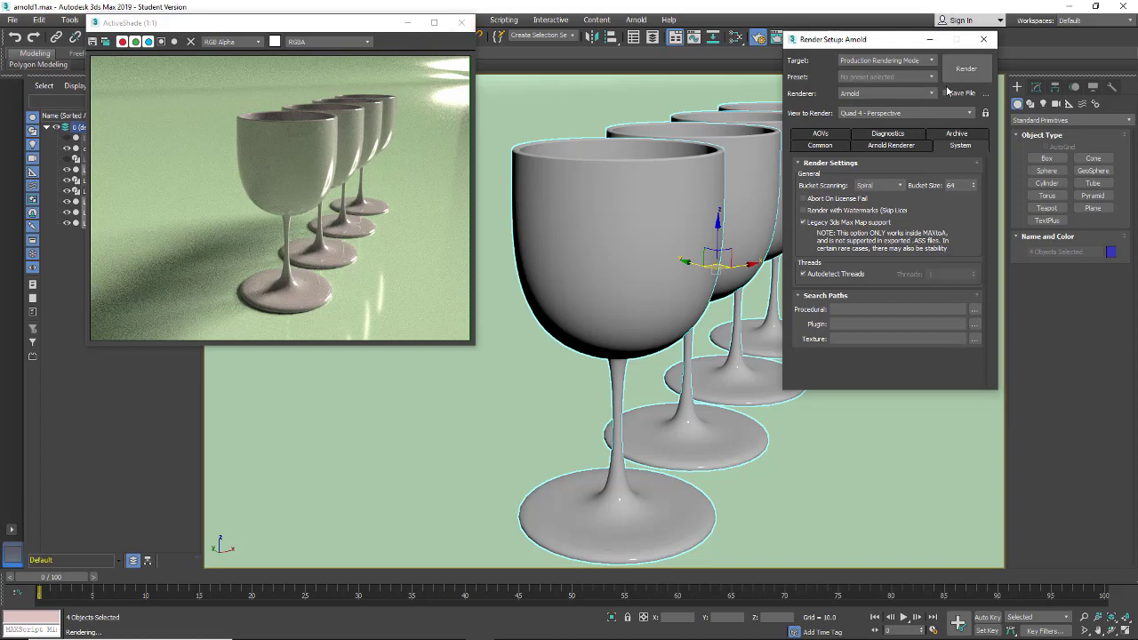
{"action": "left_click", "coordinate": [779, 41]}
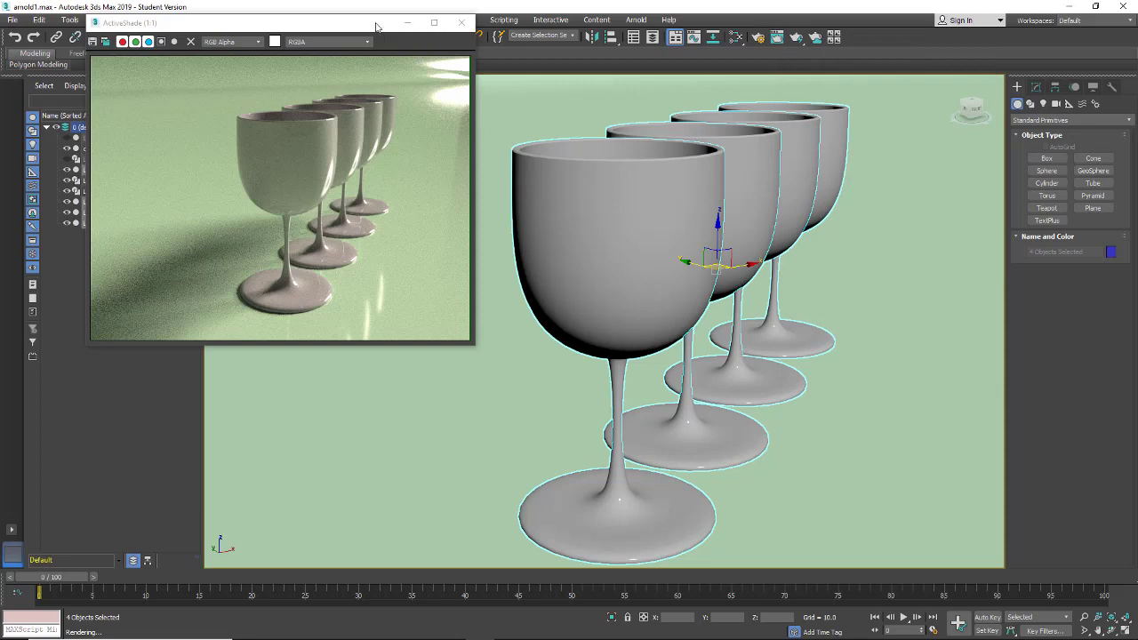
{"action": "left_click_drag", "start_coordinate": [372, 25], "coordinate": [321, 64]}
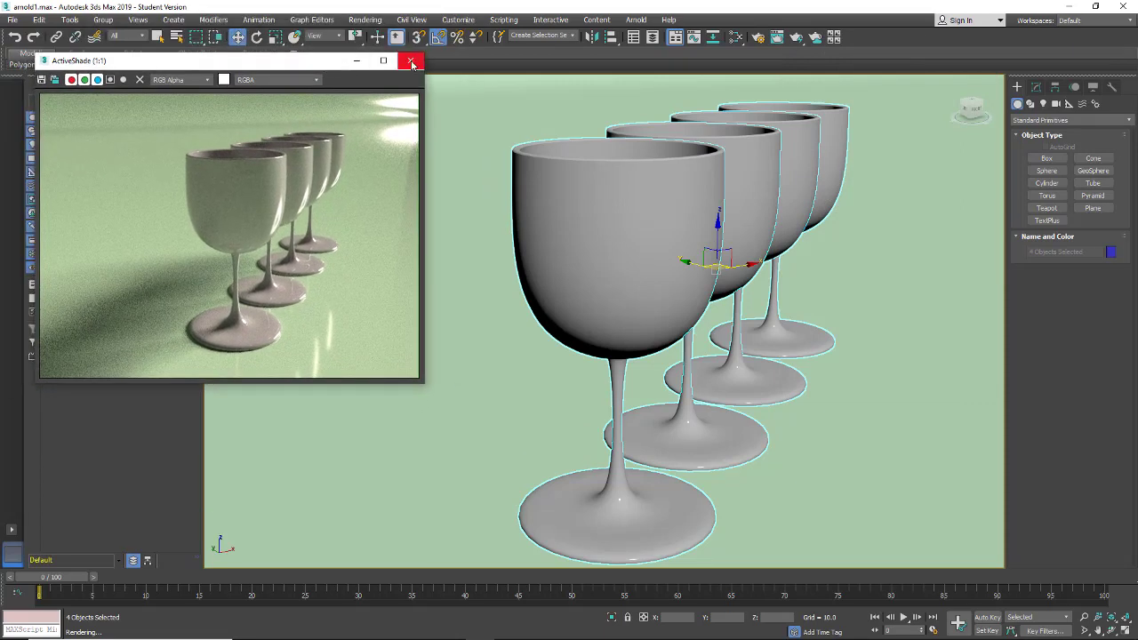
- Add an Arnold Standard Surface material in the Slate Material Editor and open its parameters
{"action": "left_click", "coordinate": [735, 38]}
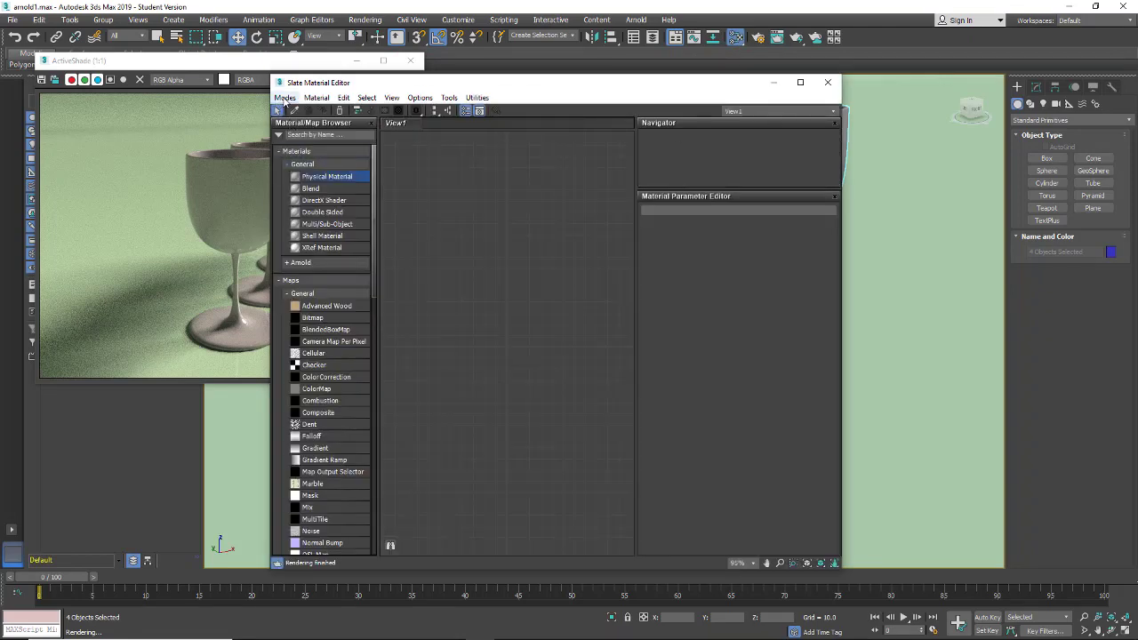
{"action": "right_click", "coordinate": [551, 237]}
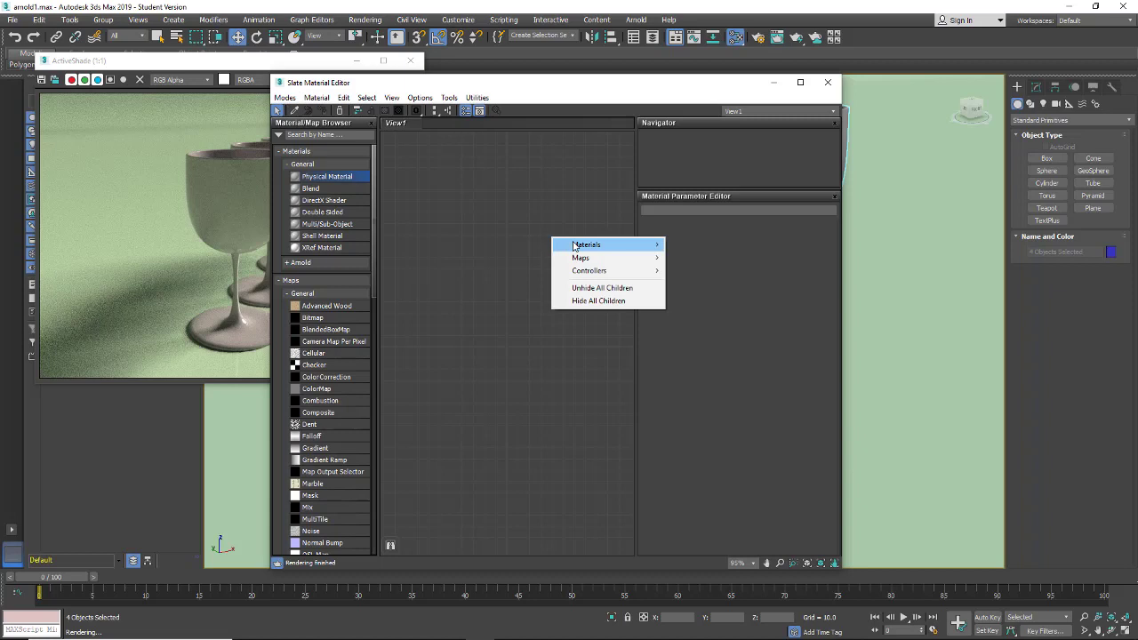
{"action": "mouse_move", "coordinate": [582, 243]}
{"action": "mouse_move", "coordinate": [692, 258]}
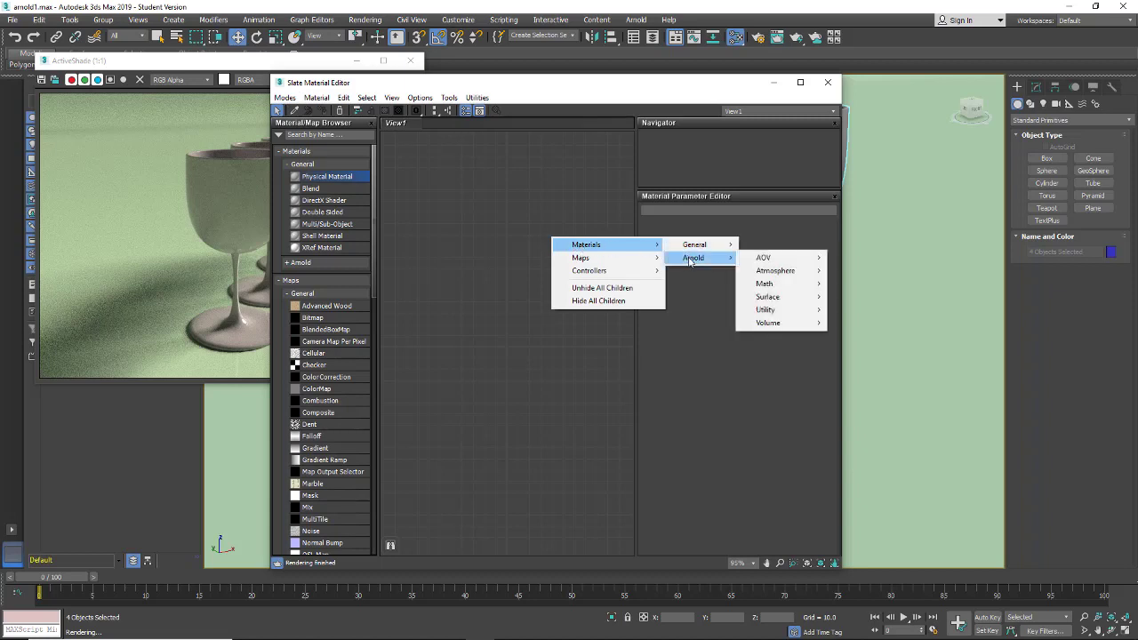
{"action": "mouse_move", "coordinate": [766, 297]}
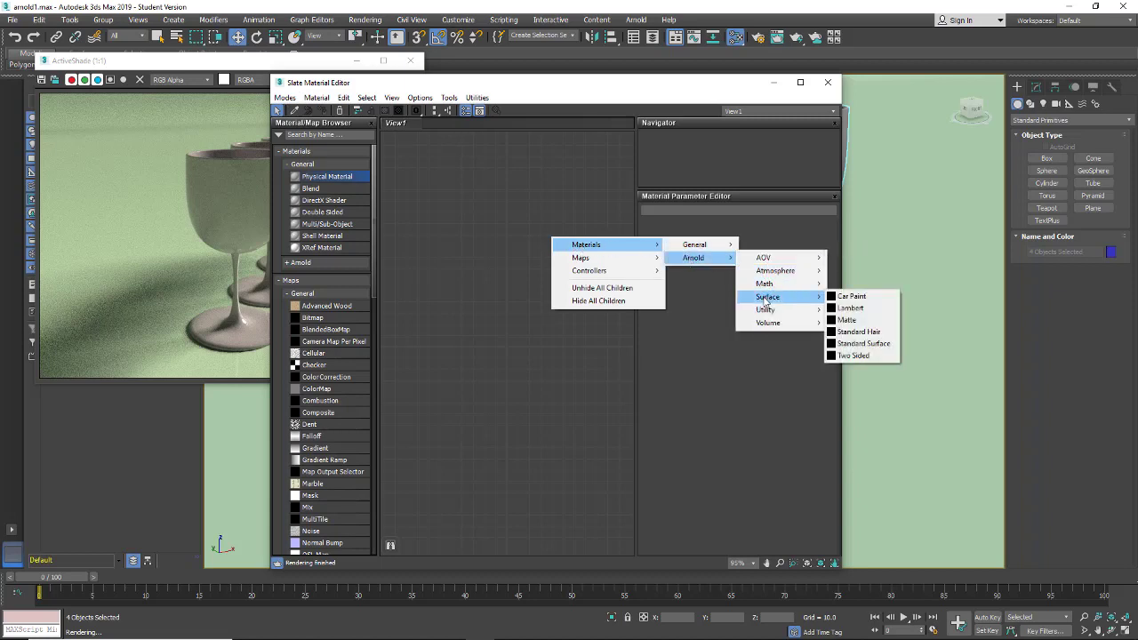
{"action": "left_click", "coordinate": [864, 344]}
{"action": "left_click_drag", "start_coordinate": [619, 91], "coordinate": [375, 70]}
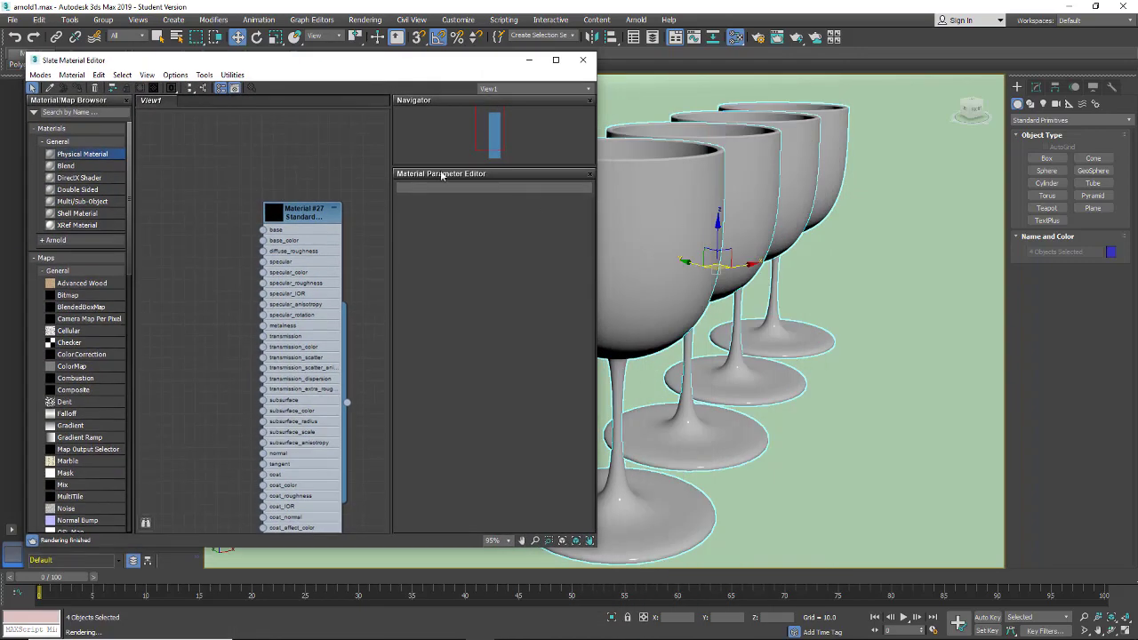
{"action": "left_click_drag", "start_coordinate": [275, 218], "coordinate": [297, 172]}
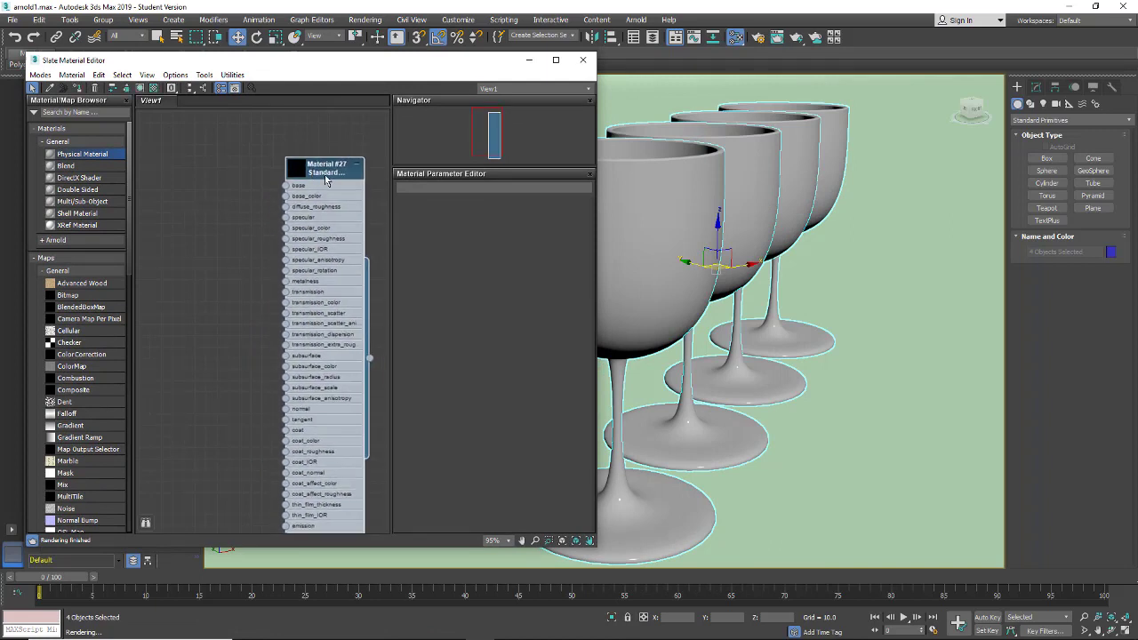
{"action": "double_click", "coordinate": [325, 179]}
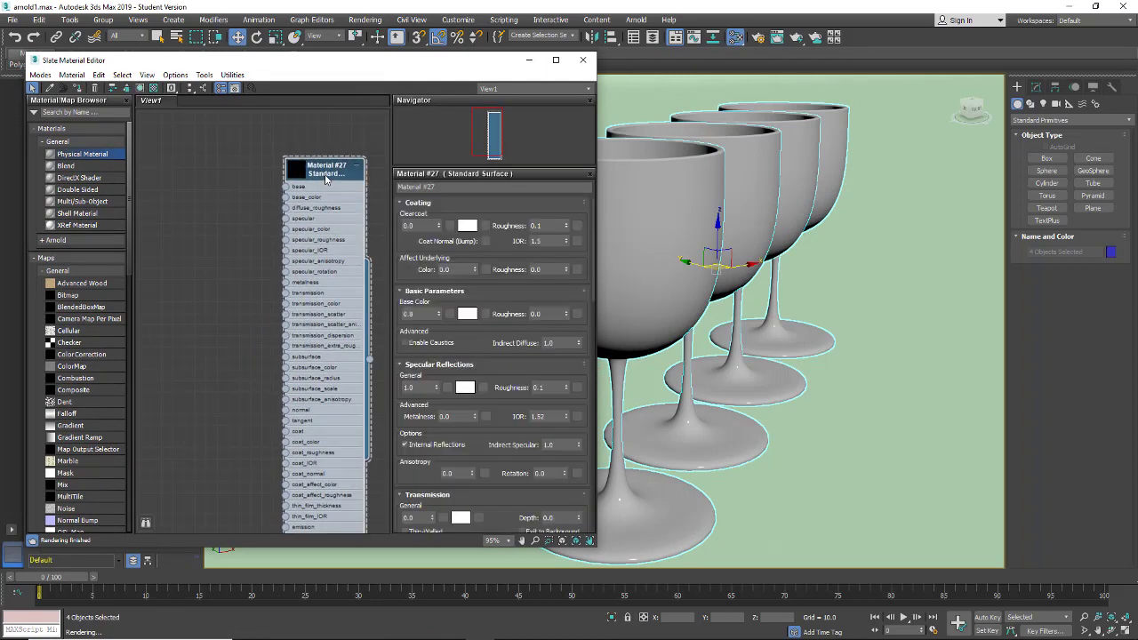
- Assign the Standard Surface material to the four selected glasses and arrange the editor beside the ActiveShade preview
{"action": "left_click", "coordinate": [77, 89]}
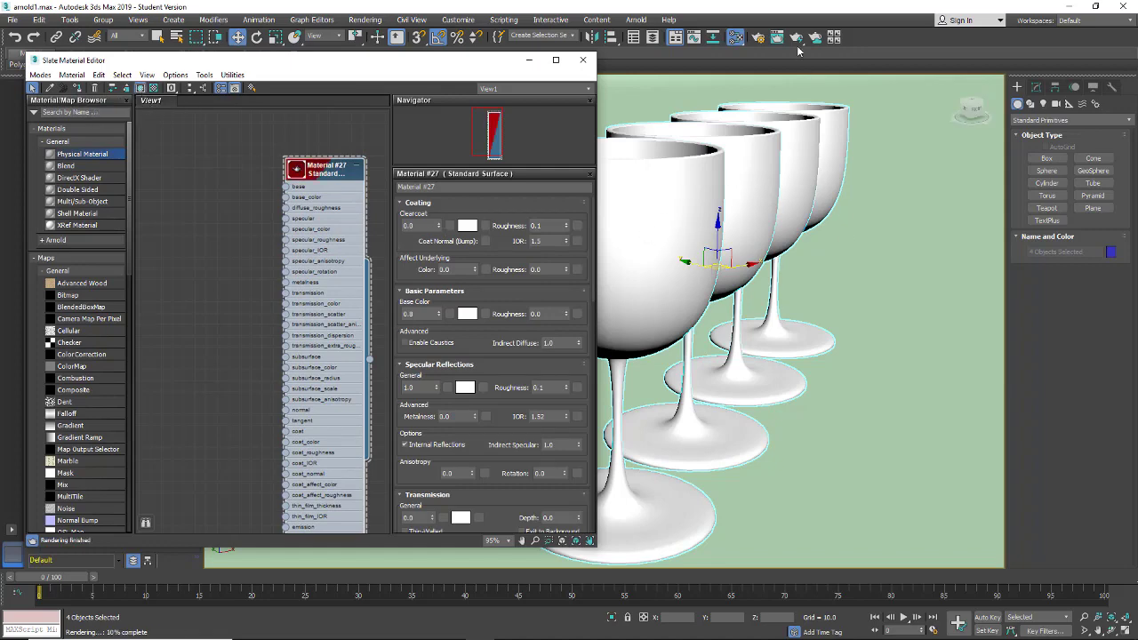
{"action": "left_click_drag", "start_coordinate": [365, 67], "coordinate": [808, 70]}
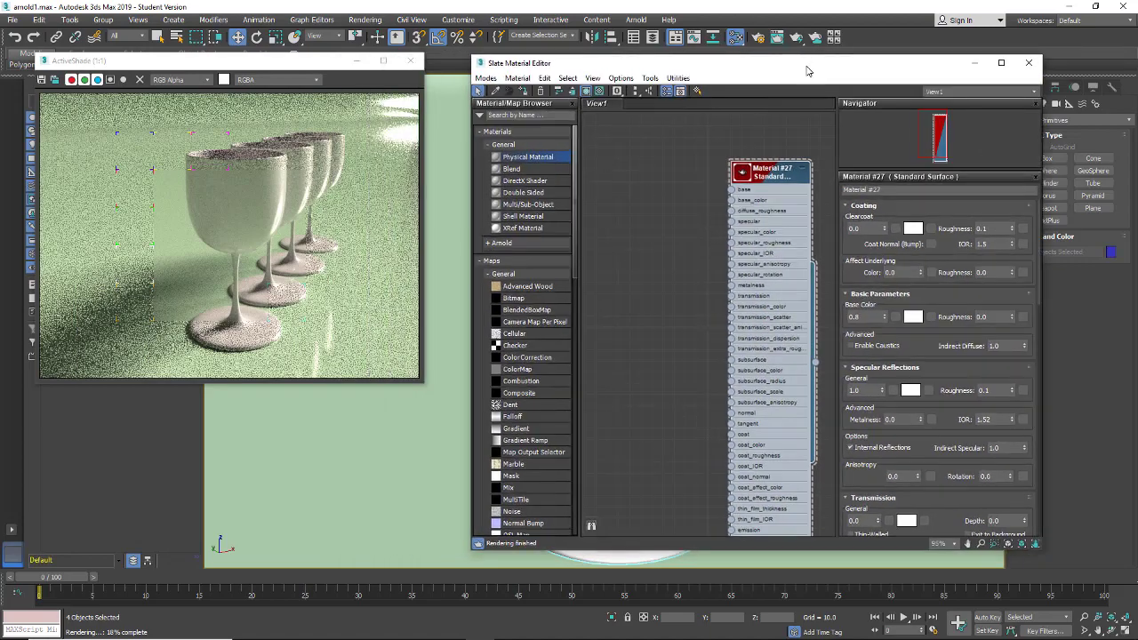
{"action": "mouse_move", "coordinate": [269, 65]}
{"action": "left_mouse_down"}
{"action": "mouse_move", "coordinate": [275, 50]}
{"action": "mouse_move", "coordinate": [272, 63]}
{"action": "left_mouse_up"}
{"action": "left_click_drag", "start_coordinate": [785, 72], "coordinate": [709, 85]}
{"action": "left_click_drag", "start_coordinate": [692, 209], "coordinate": [670, 187]}
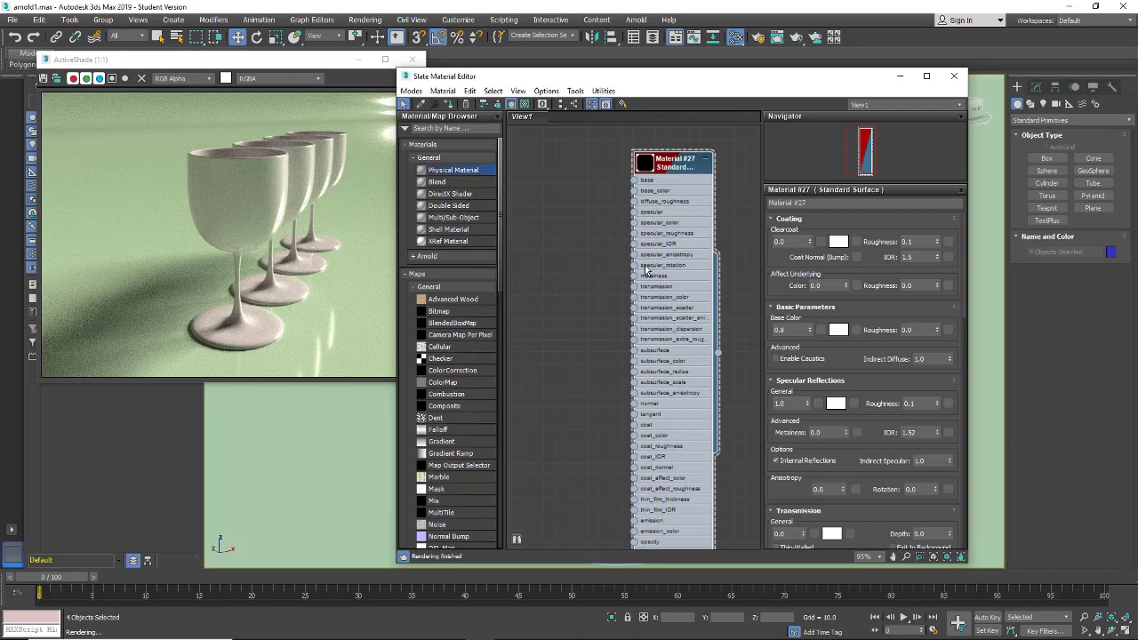
- Collapse the material's coating settings and set its transmission to 1.0
{"action": "left_click", "coordinate": [773, 220]}
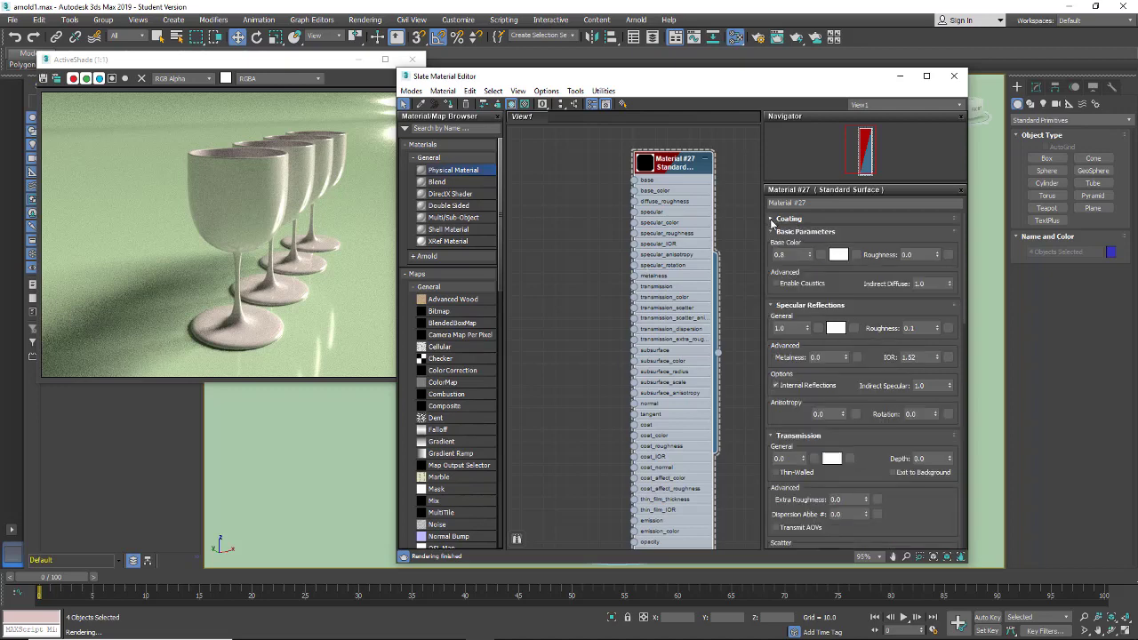
{"action": "left_click", "coordinate": [792, 460]}
{"action": "type", "text": "1"}
{"action": "key", "text": "Return"}
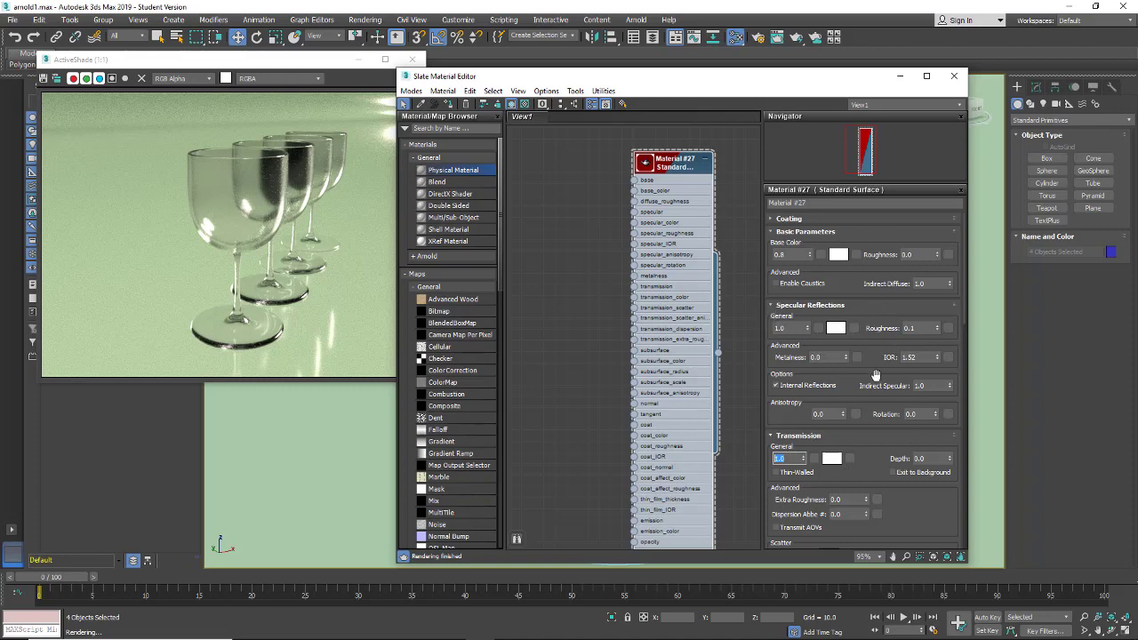
- Minimize the material editor and reposition the ActiveShade window to examine the rendered glasses
{"action": "left_click_drag", "start_coordinate": [744, 86], "coordinate": [707, 110]}
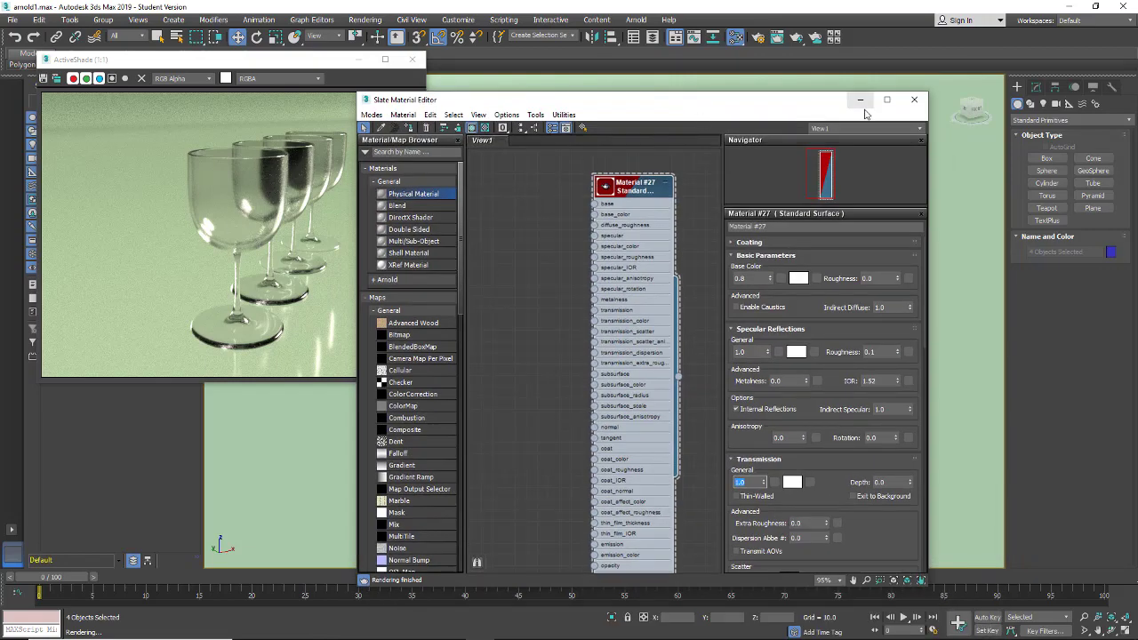
{"action": "mouse_move", "coordinate": [803, 105]}
{"action": "left_mouse_down"}
{"action": "mouse_move", "coordinate": [680, 153]}
{"action": "mouse_move", "coordinate": [649, 228]}
{"action": "mouse_move", "coordinate": [364, 210]}
{"action": "mouse_move", "coordinate": [697, 206]}
{"action": "mouse_move", "coordinate": [784, 123]}
{"action": "left_mouse_up"}
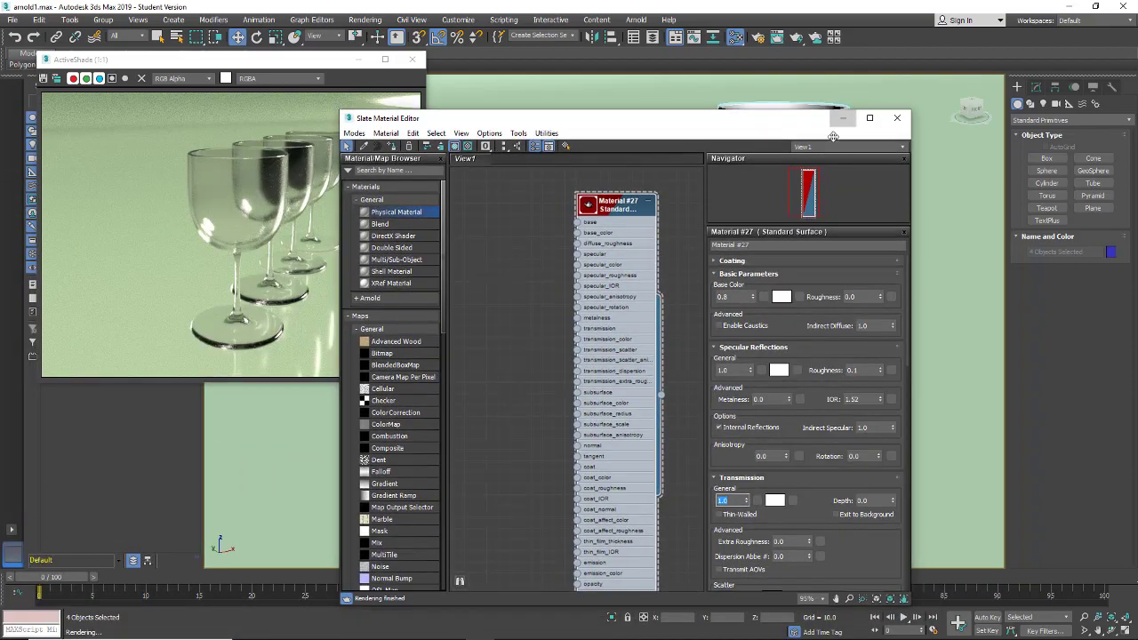
{"action": "left_click", "coordinate": [843, 119]}
{"action": "left_click_drag", "start_coordinate": [237, 62], "coordinate": [295, 56]}
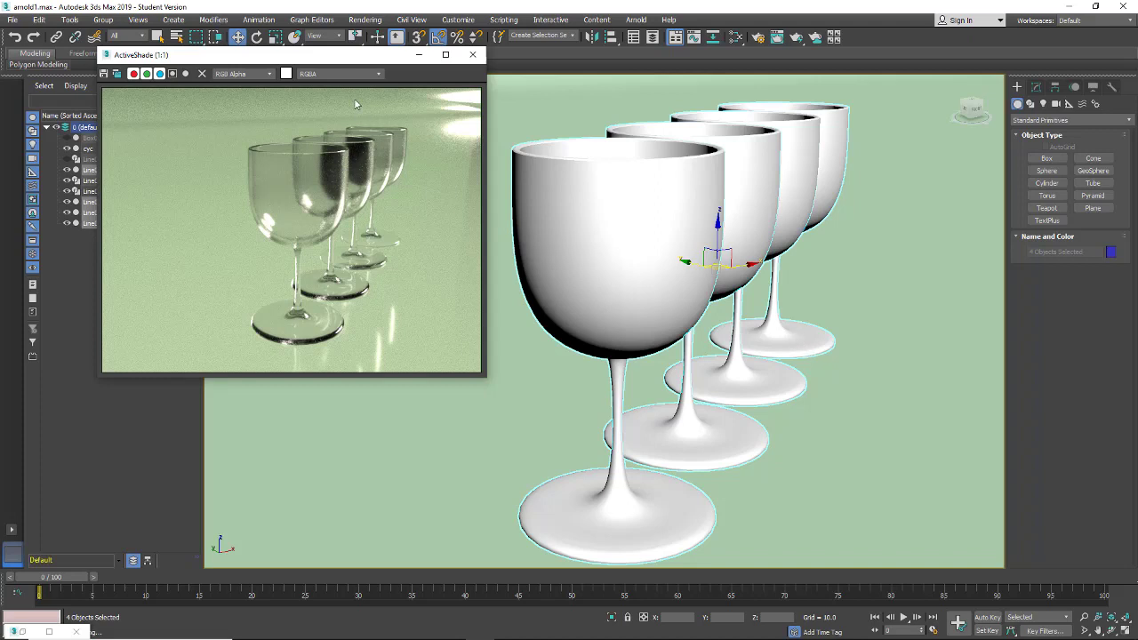
{"action": "left_click_drag", "start_coordinate": [321, 61], "coordinate": [261, 83]}
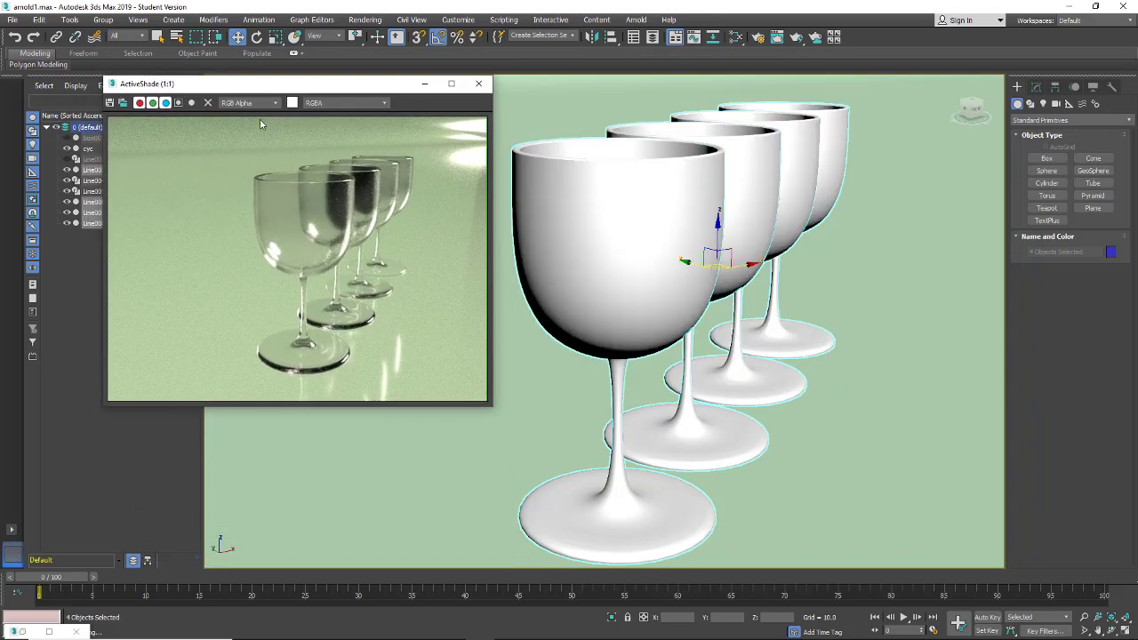
- Bring the environment map studio_small_05_1k.hdr into the material editor as a node and open its parameters
{"action": "left_click", "coordinate": [362, 19]}
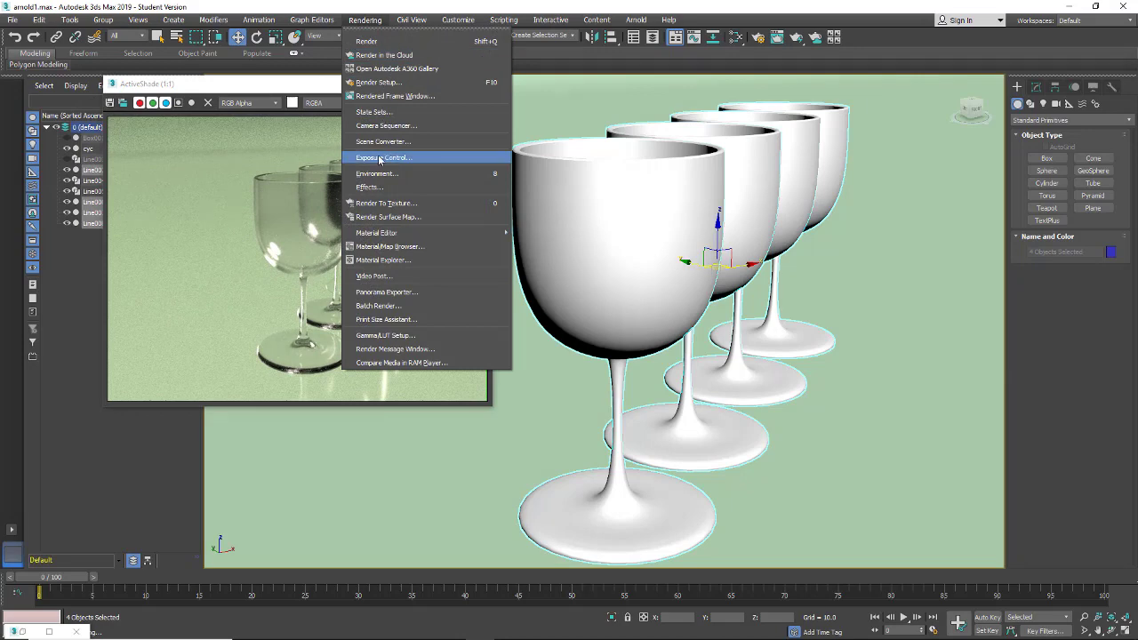
{"action": "left_click", "coordinate": [374, 175]}
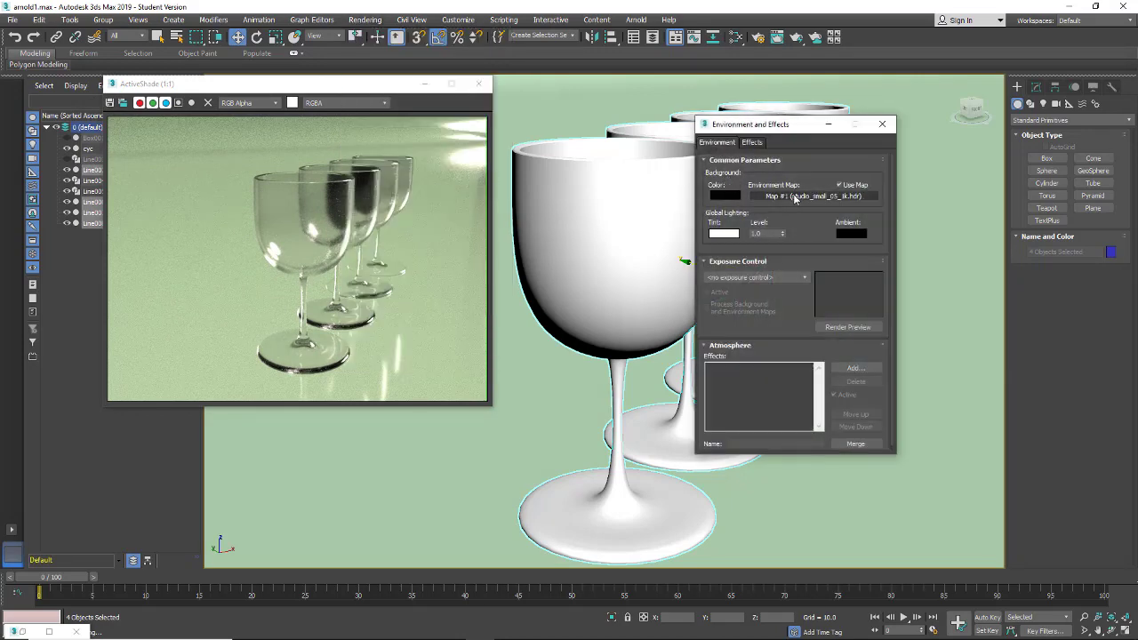
{"action": "left_click", "coordinate": [737, 37]}
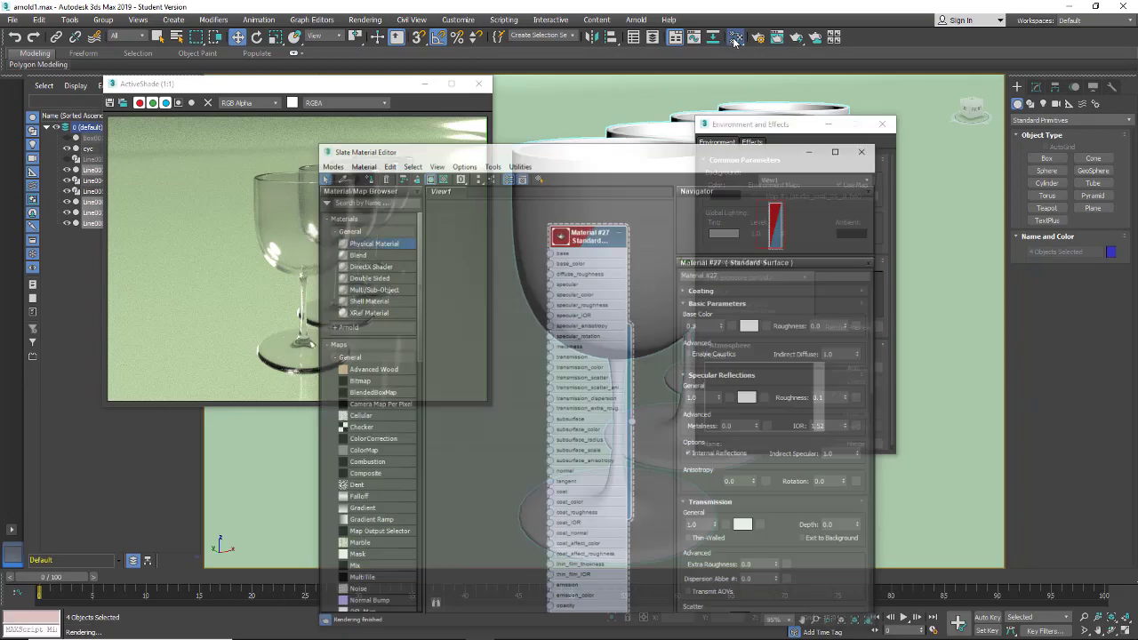
{"action": "left_click_drag", "start_coordinate": [717, 118], "coordinate": [892, 245]}
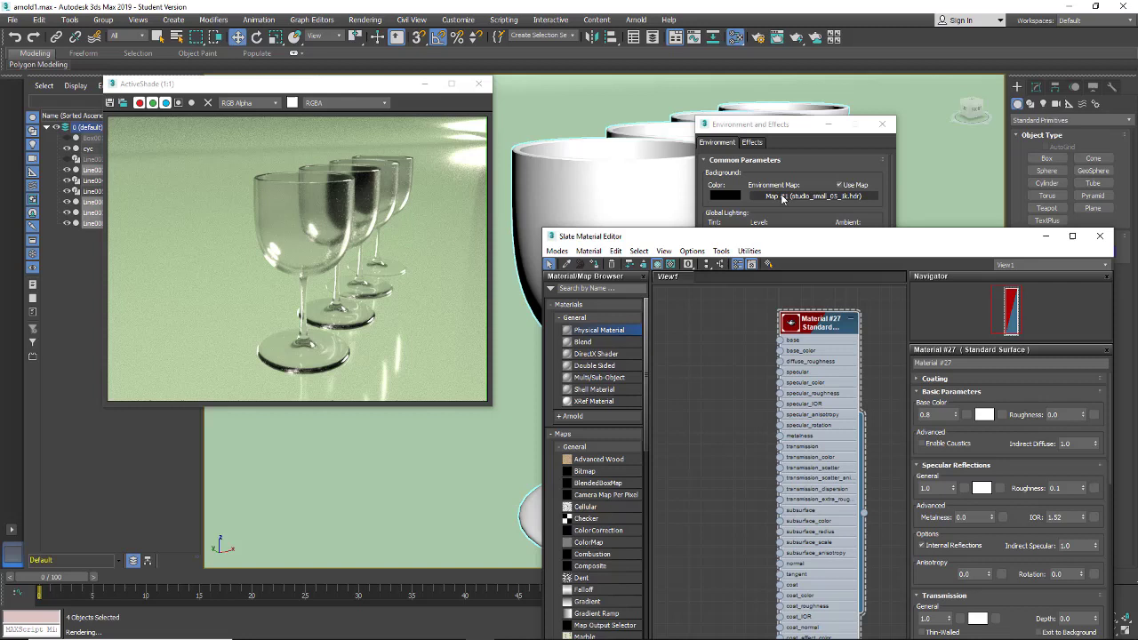
{"action": "left_click_drag", "start_coordinate": [781, 200], "coordinate": [702, 372]}
{"action": "left_click", "coordinate": [805, 518]}
{"action": "double_click", "coordinate": [689, 370]}
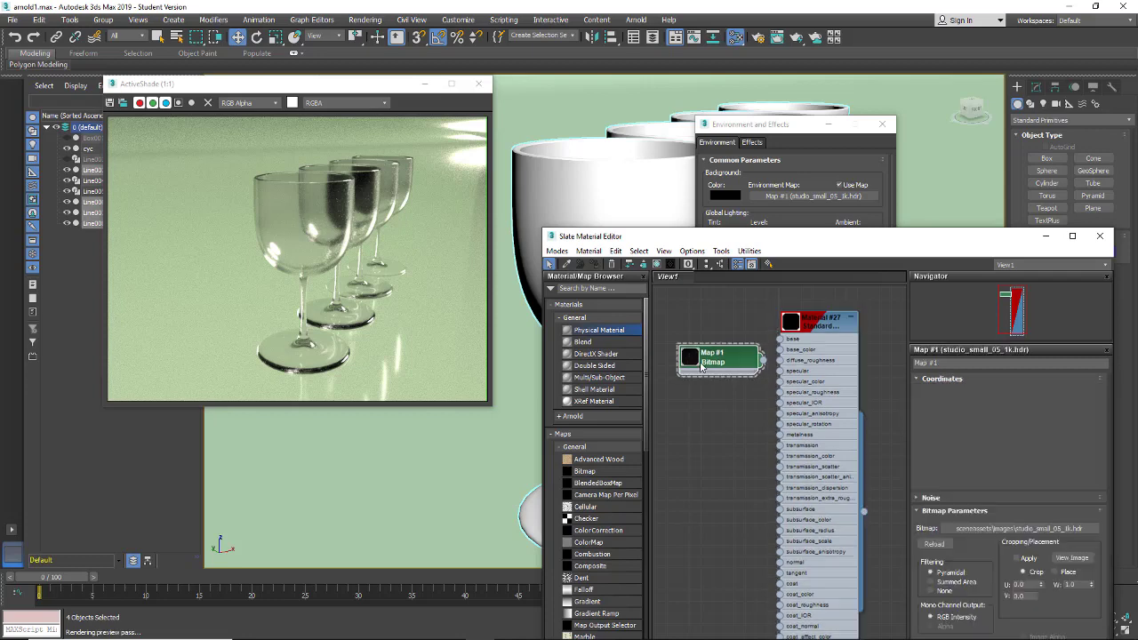
- Preview the studio_small_05_1k.hdr map, then put away the material editor and the environment settings
{"action": "right_click", "coordinate": [688, 375]}
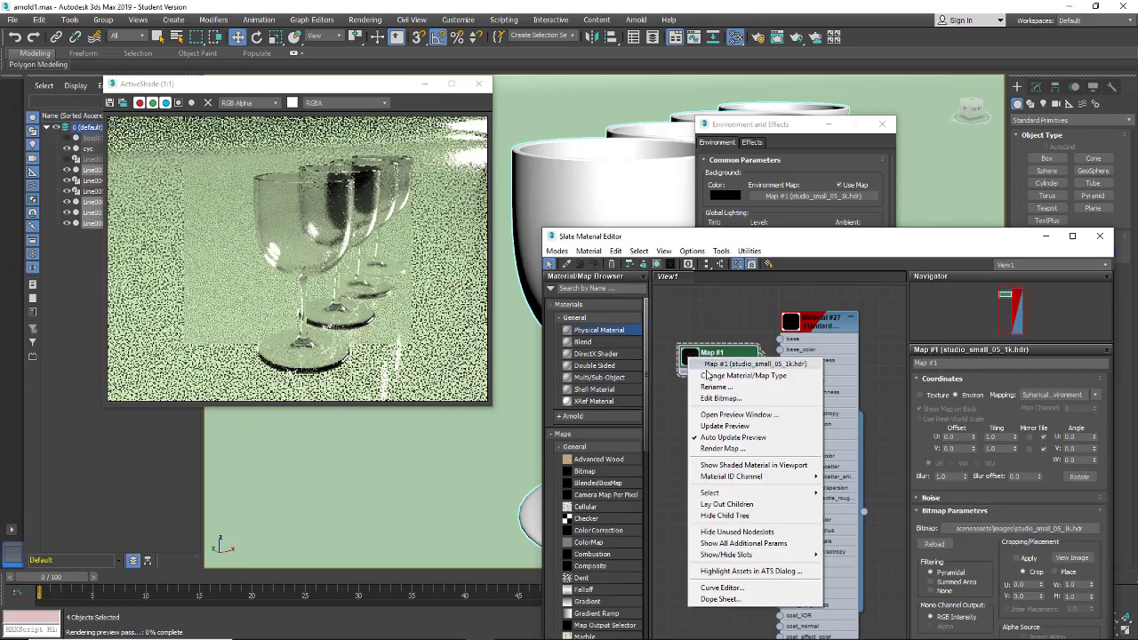
{"action": "left_click", "coordinate": [715, 415]}
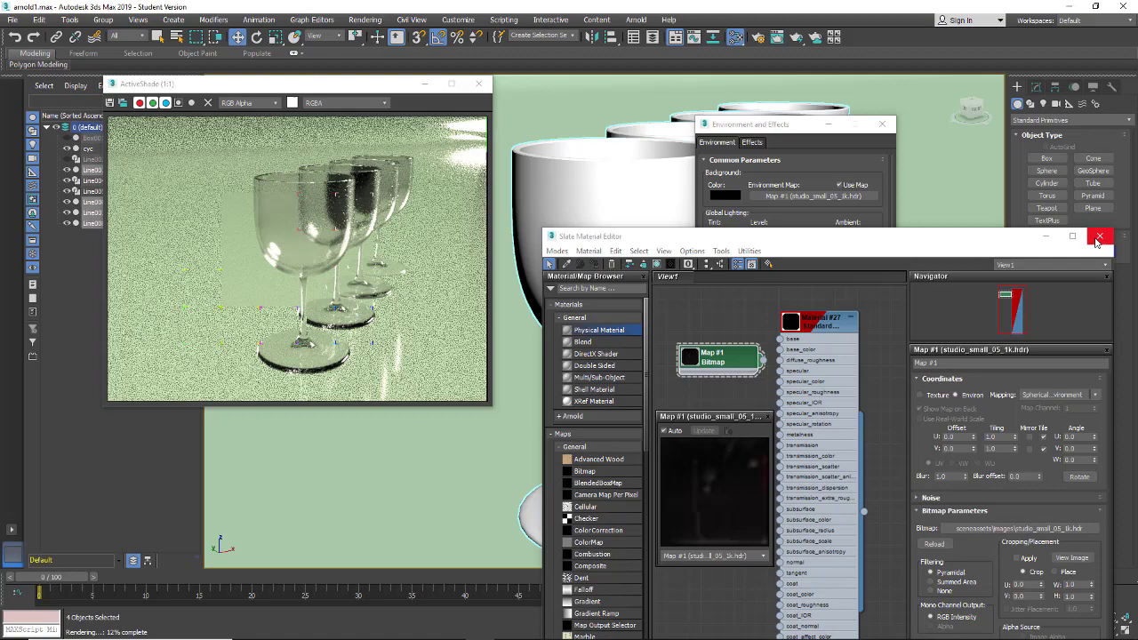
{"action": "left_click", "coordinate": [1047, 238]}
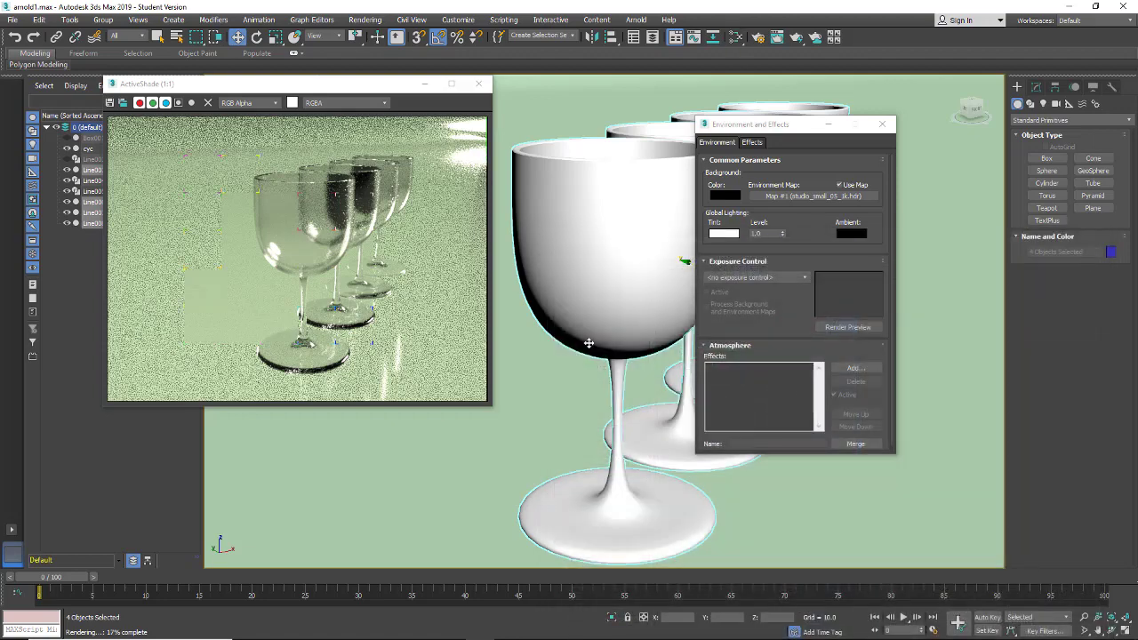
{"action": "left_click", "coordinate": [882, 124]}
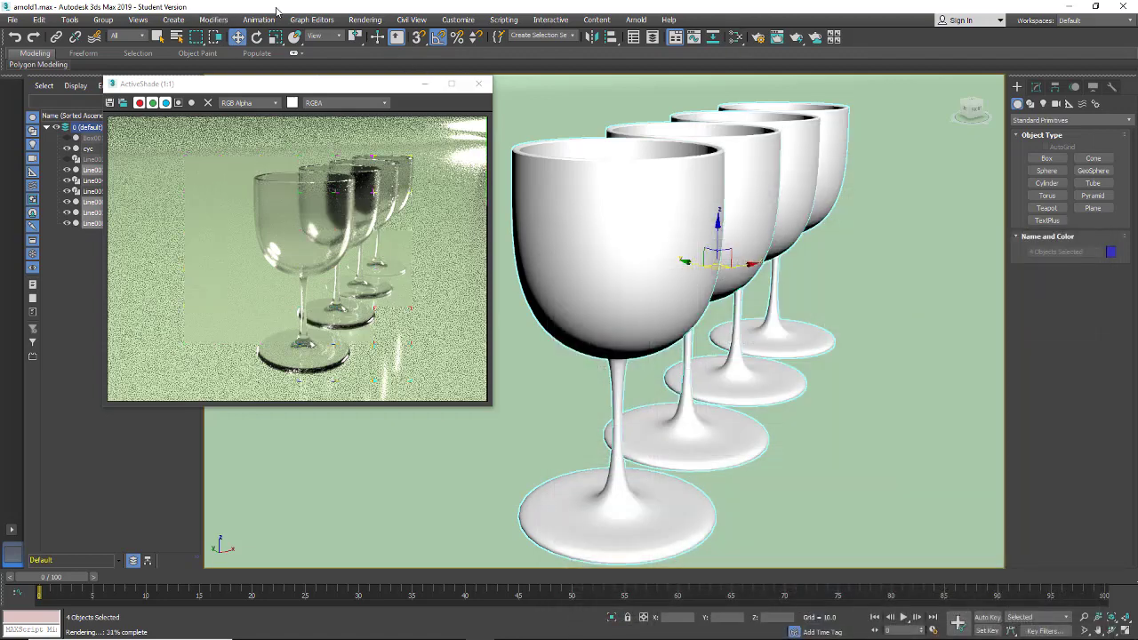
- Switch to File Explorer, browse to Documents > 3ds-Build > Anim-tests > sceneassets > images to view its HDR files, and return to 3ds Max
{"action": "left_click_drag", "start_coordinate": [281, 11], "coordinate": [534, 33]}
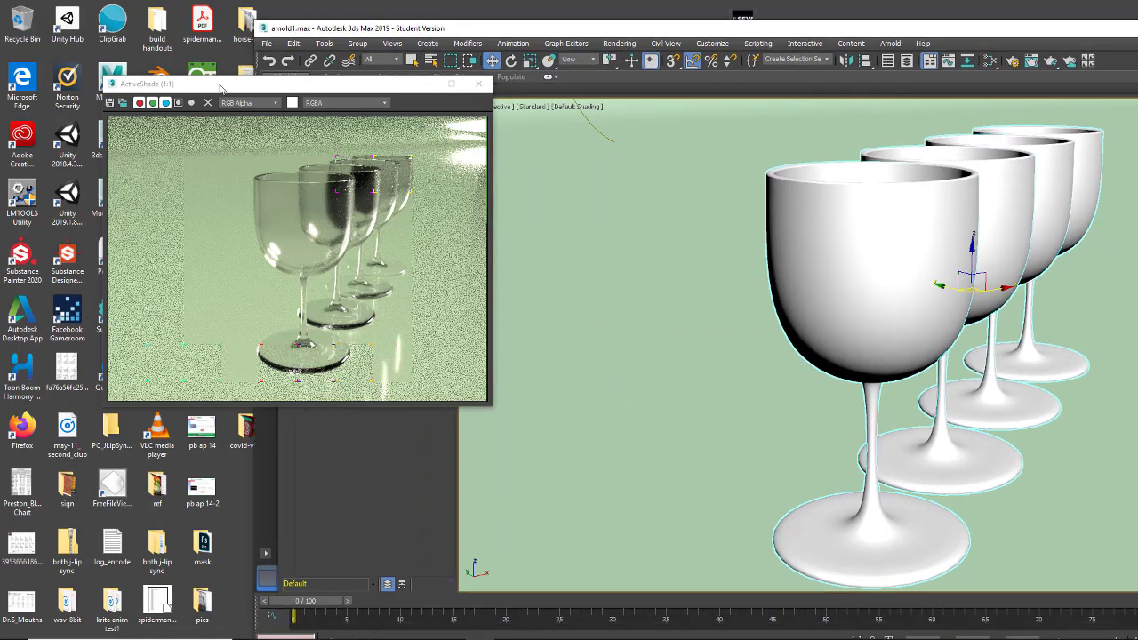
{"action": "double_click", "coordinate": [112, 430]}
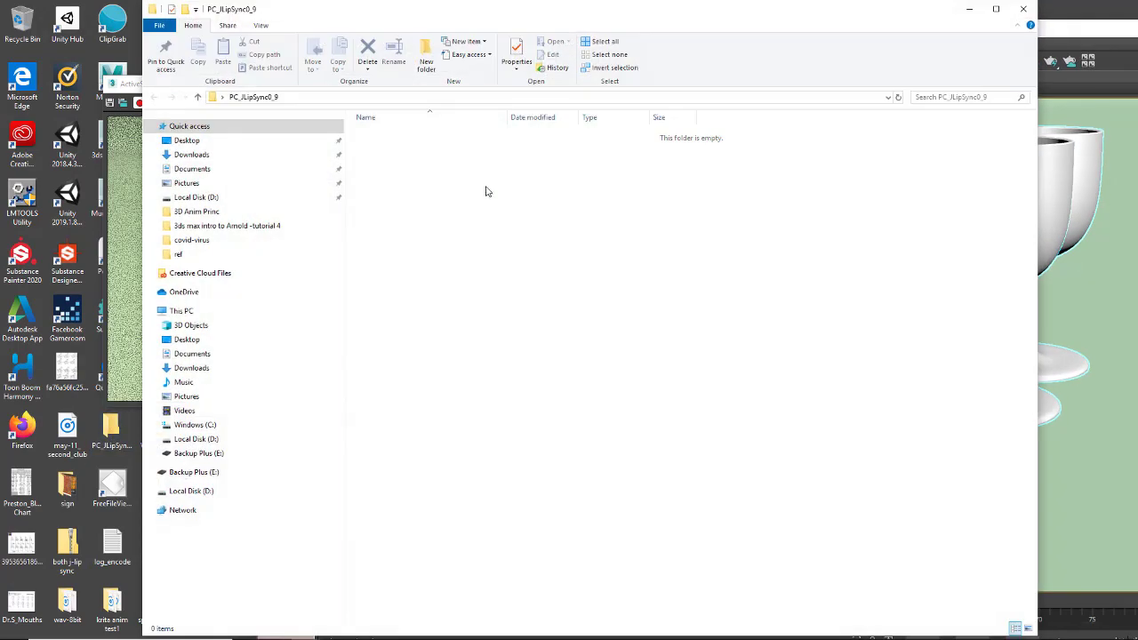
{"action": "left_click", "coordinate": [189, 169]}
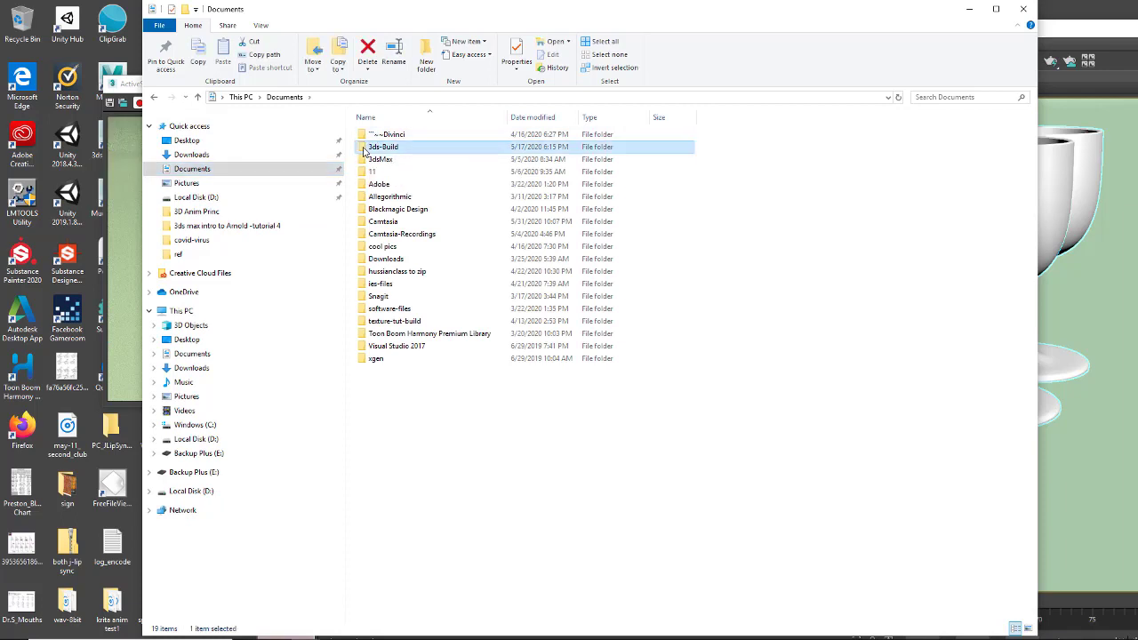
{"action": "double_click", "coordinate": [364, 148]}
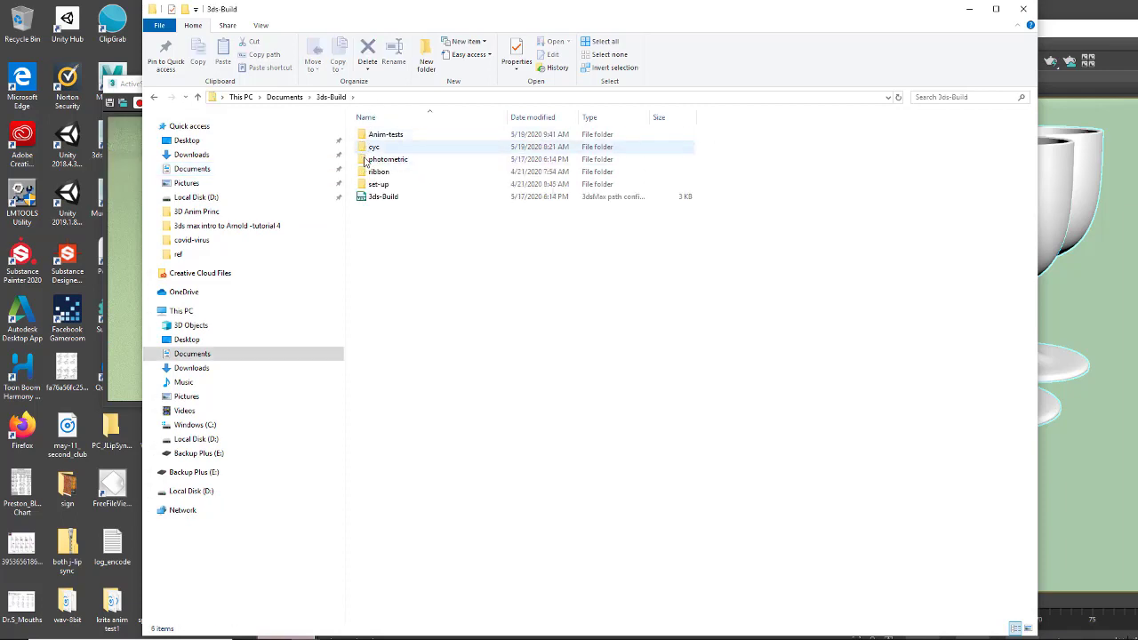
{"action": "double_click", "coordinate": [374, 134]}
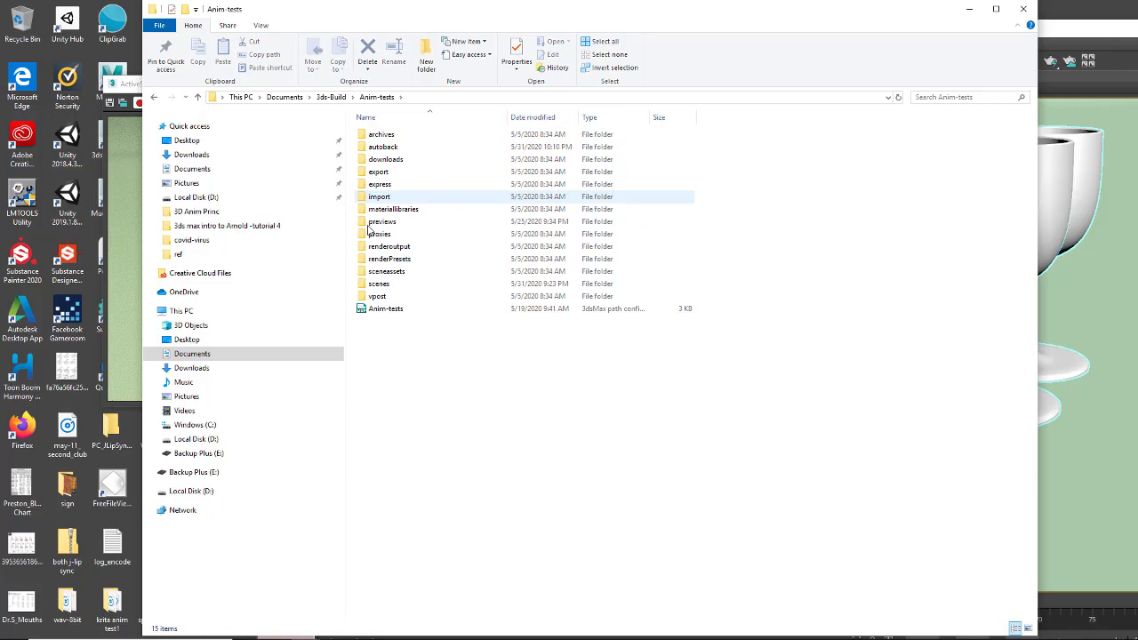
{"action": "left_click", "coordinate": [363, 275]}
{"action": "double_click", "coordinate": [363, 275]}
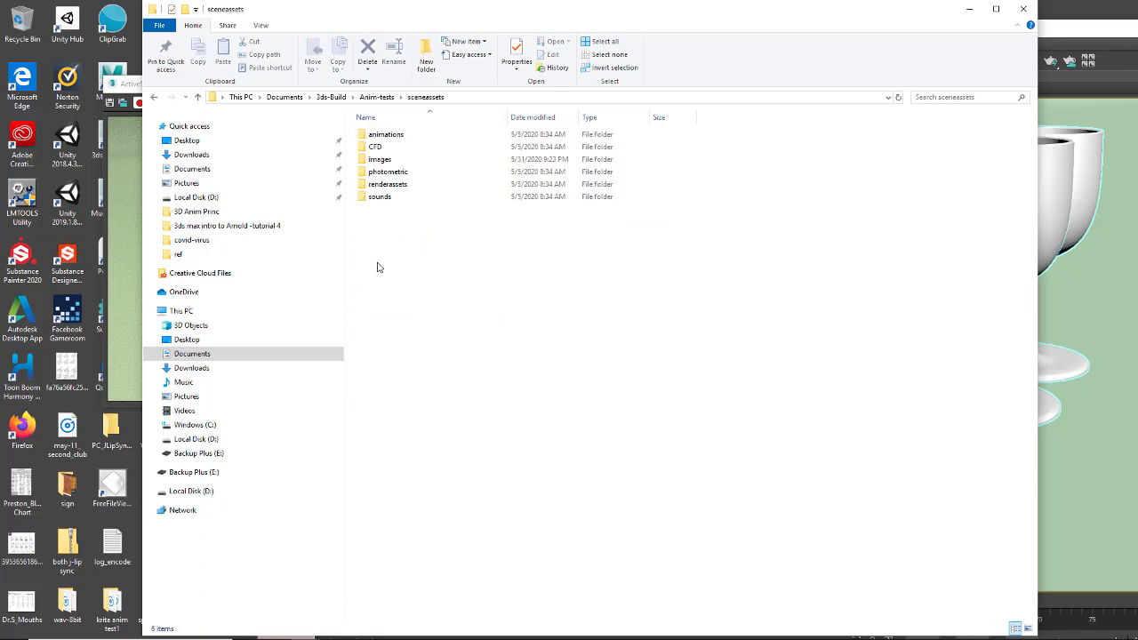
{"action": "left_click", "coordinate": [363, 162]}
{"action": "double_click", "coordinate": [363, 162]}
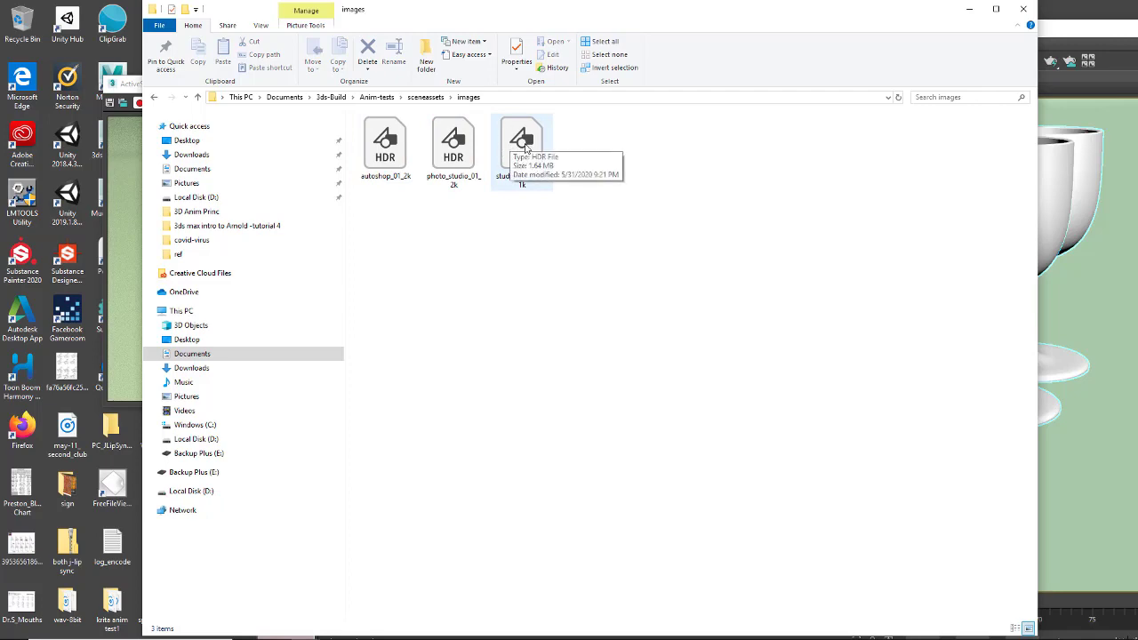
{"action": "left_click", "coordinate": [1024, 9]}
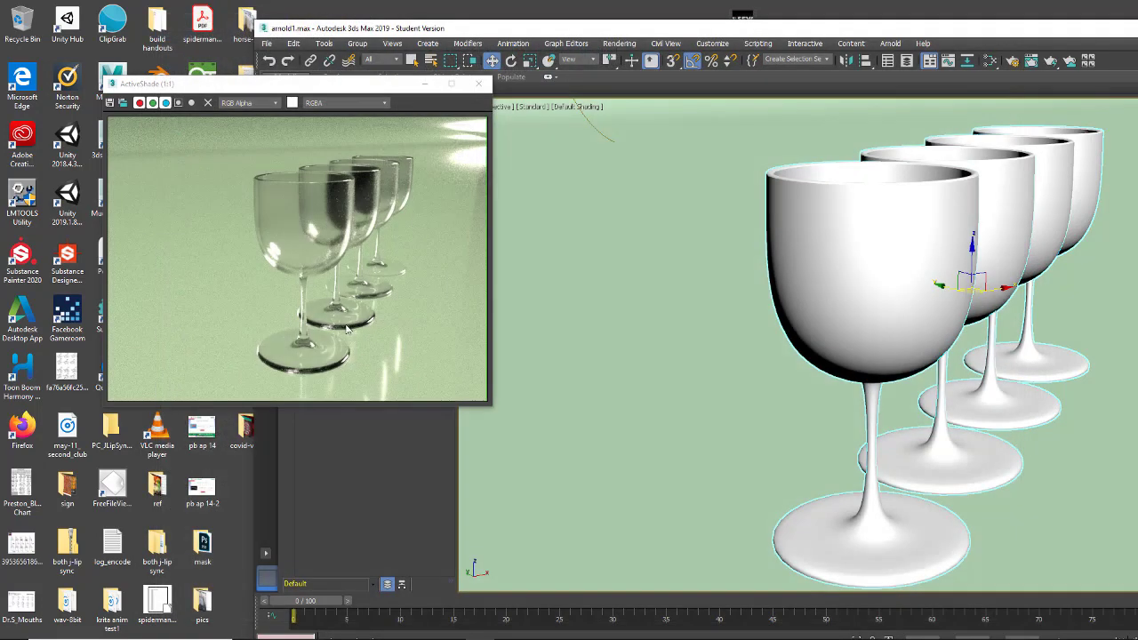
{"action": "double_click", "coordinate": [627, 32]}
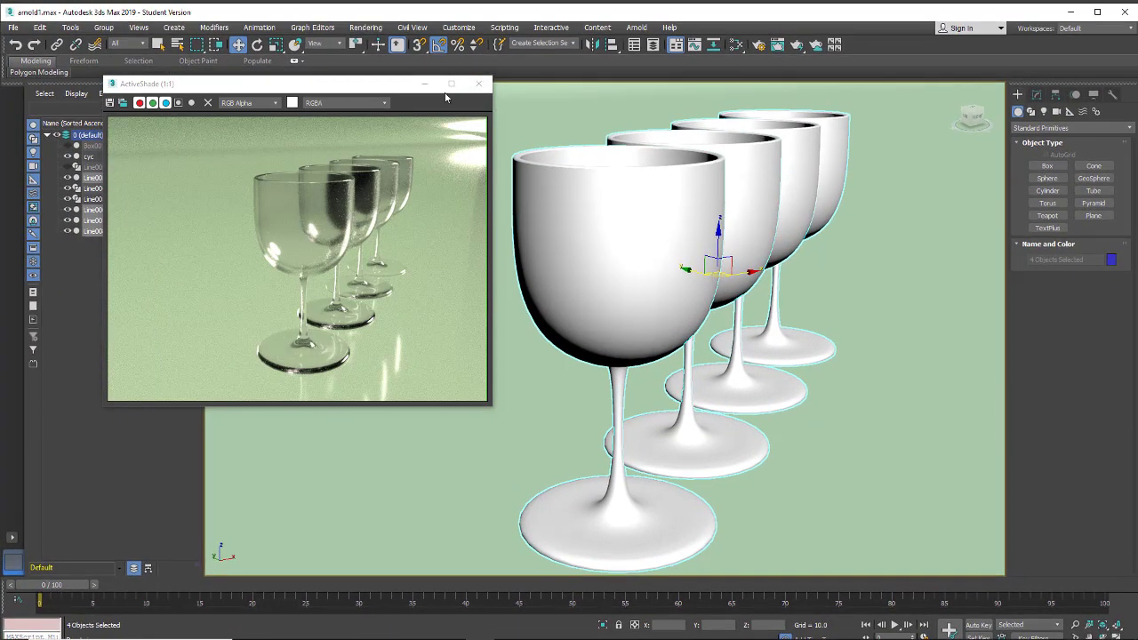
- Open the environment settings and clear the environment map
{"action": "left_click", "coordinate": [365, 28]}
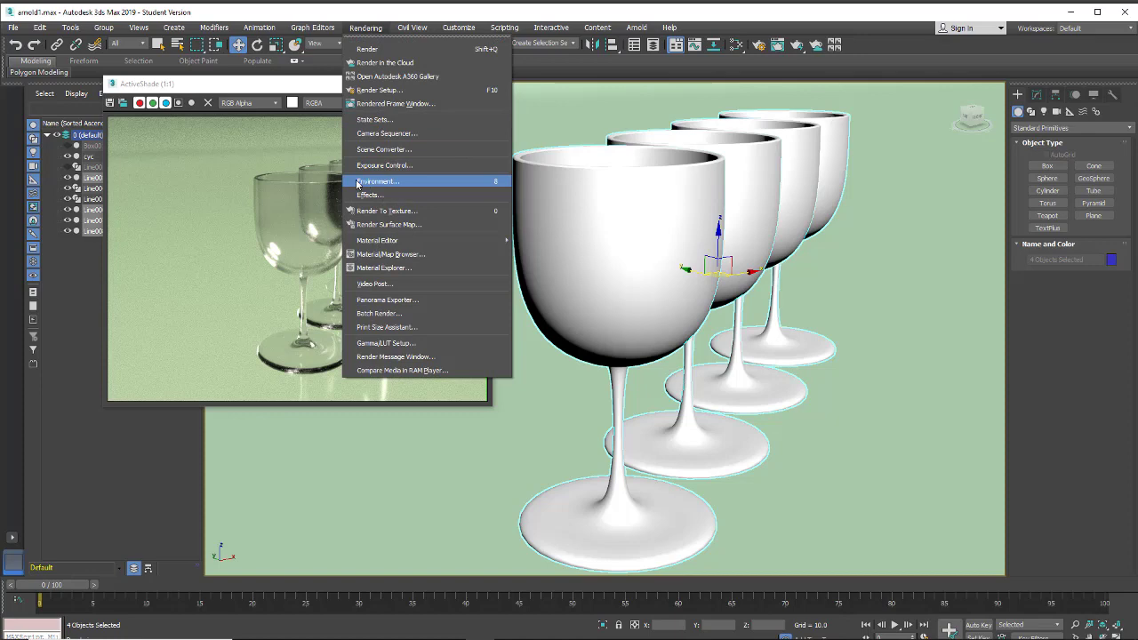
{"action": "left_click", "coordinate": [391, 193]}
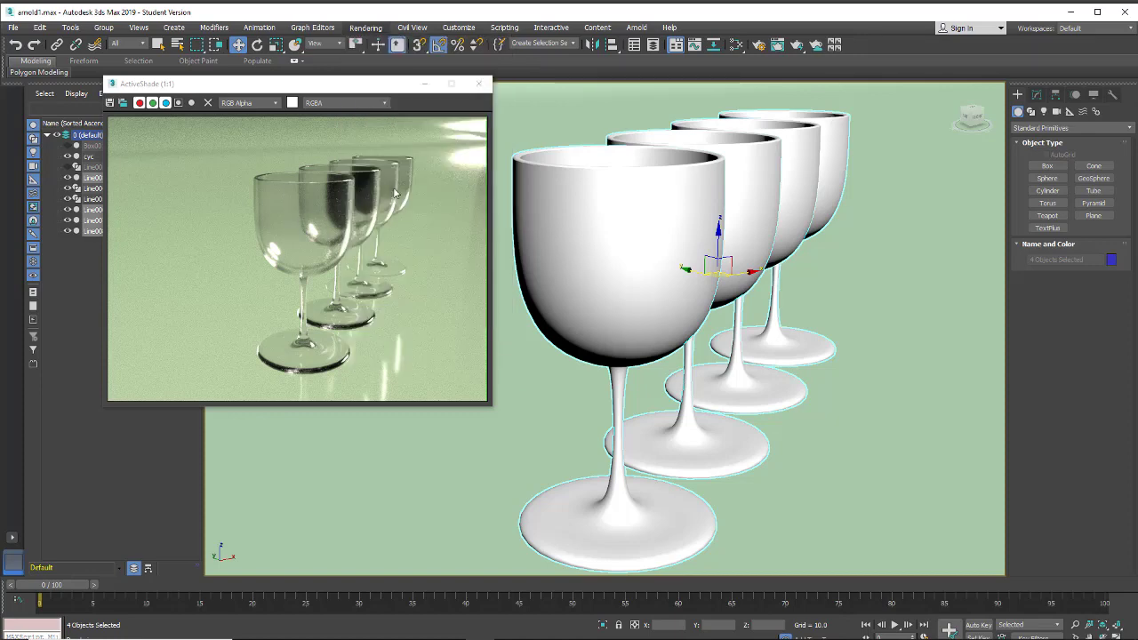
{"action": "right_click", "coordinate": [784, 195]}
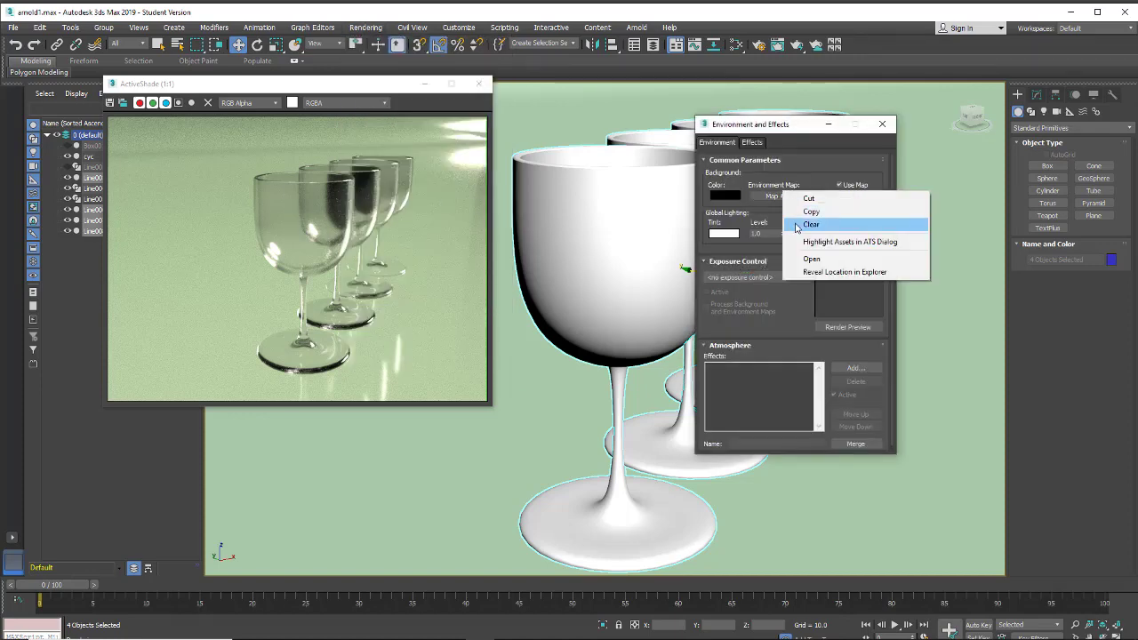
{"action": "left_click", "coordinate": [797, 225]}
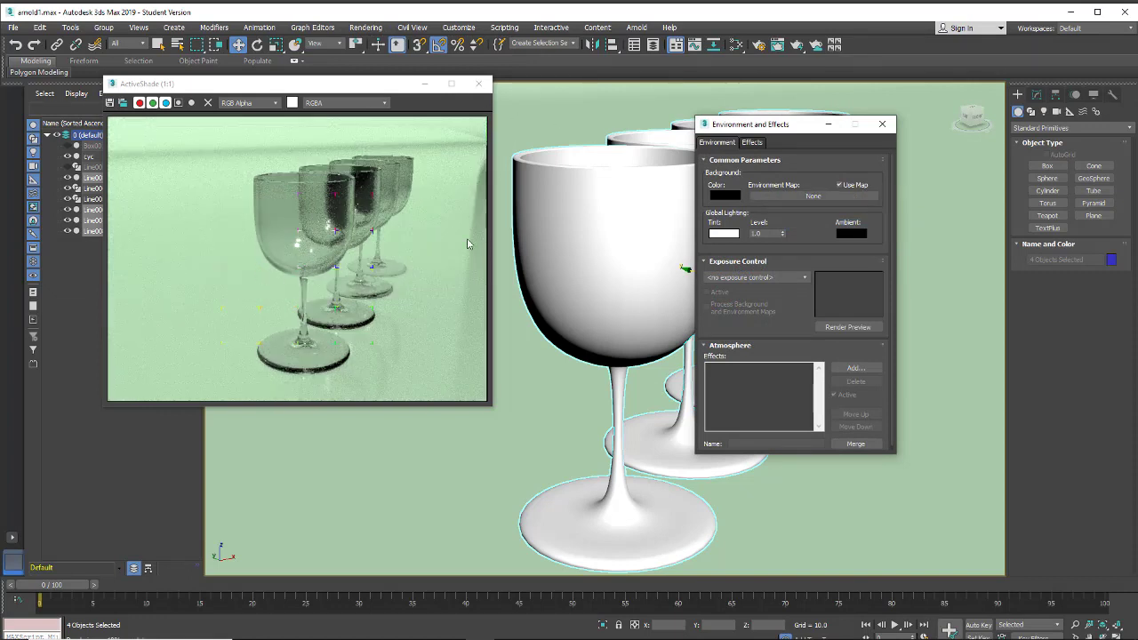
- Preview the available HDR images and load autoshop_01_2k as the environment's bitmap map, keeping the default HDRI load settings
{"action": "left_click", "coordinate": [813, 197]}
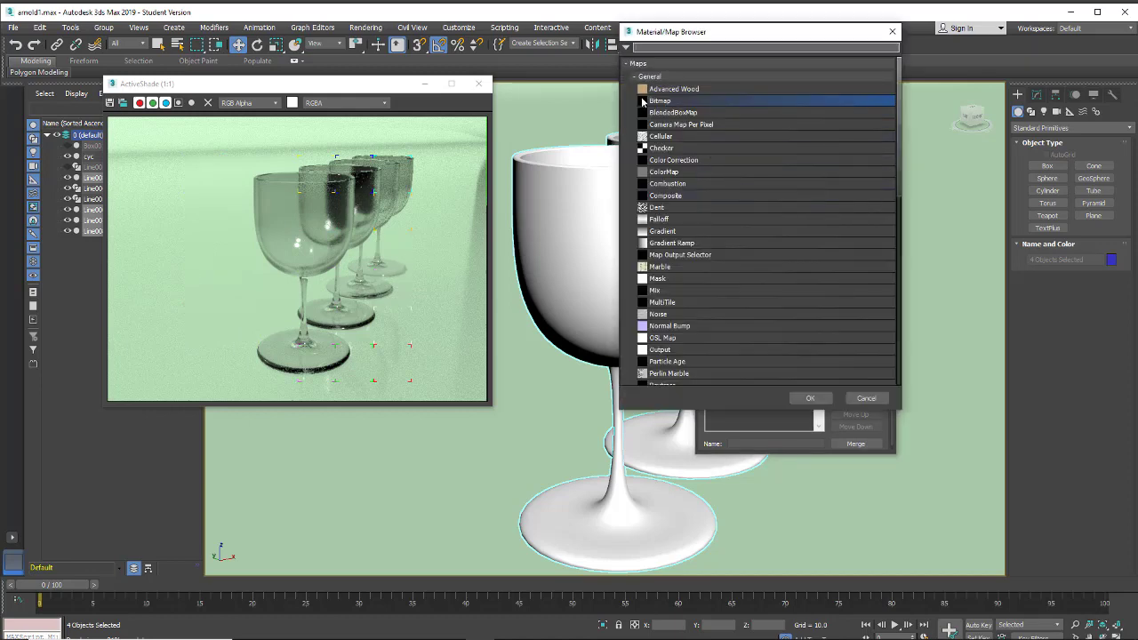
{"action": "double_click", "coordinate": [644, 100]}
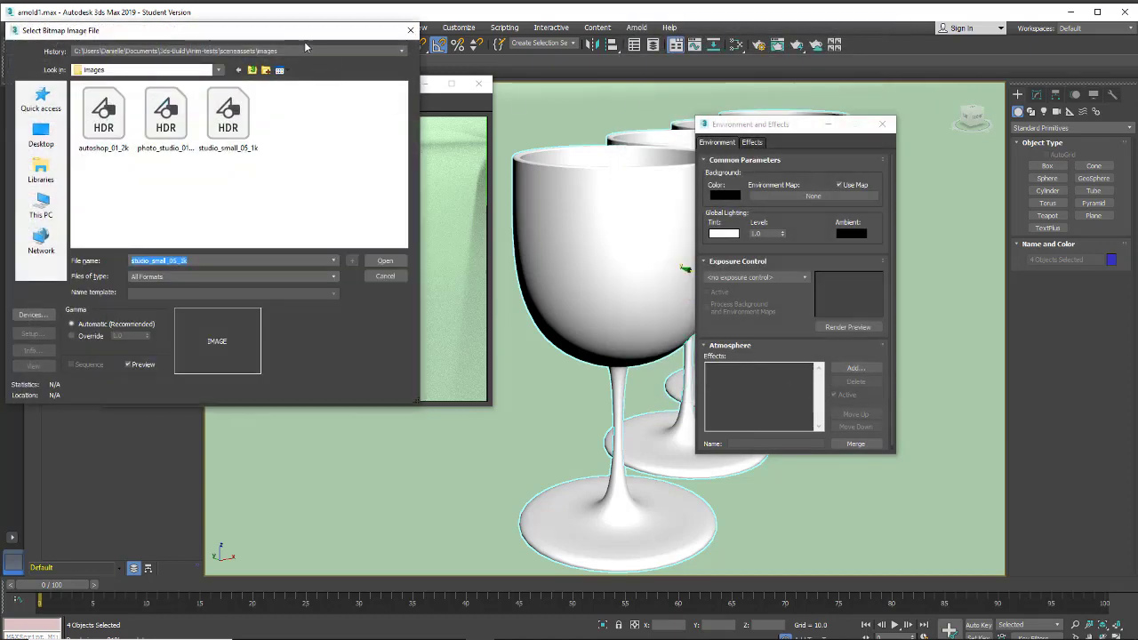
{"action": "left_click_drag", "start_coordinate": [297, 36], "coordinate": [740, 29]}
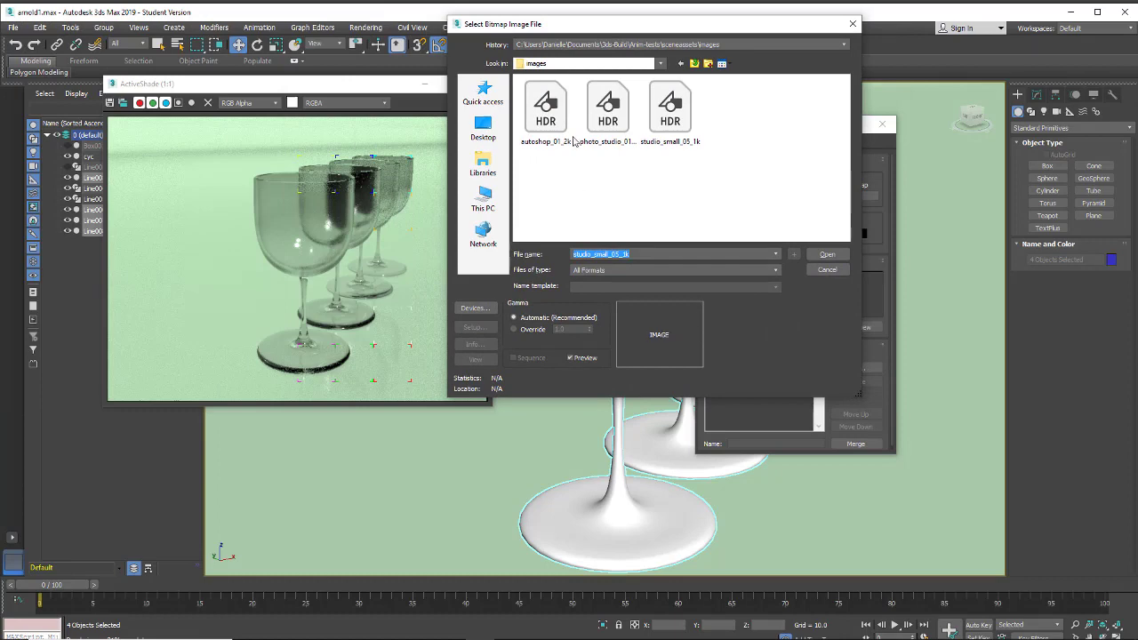
{"action": "left_click", "coordinate": [660, 133]}
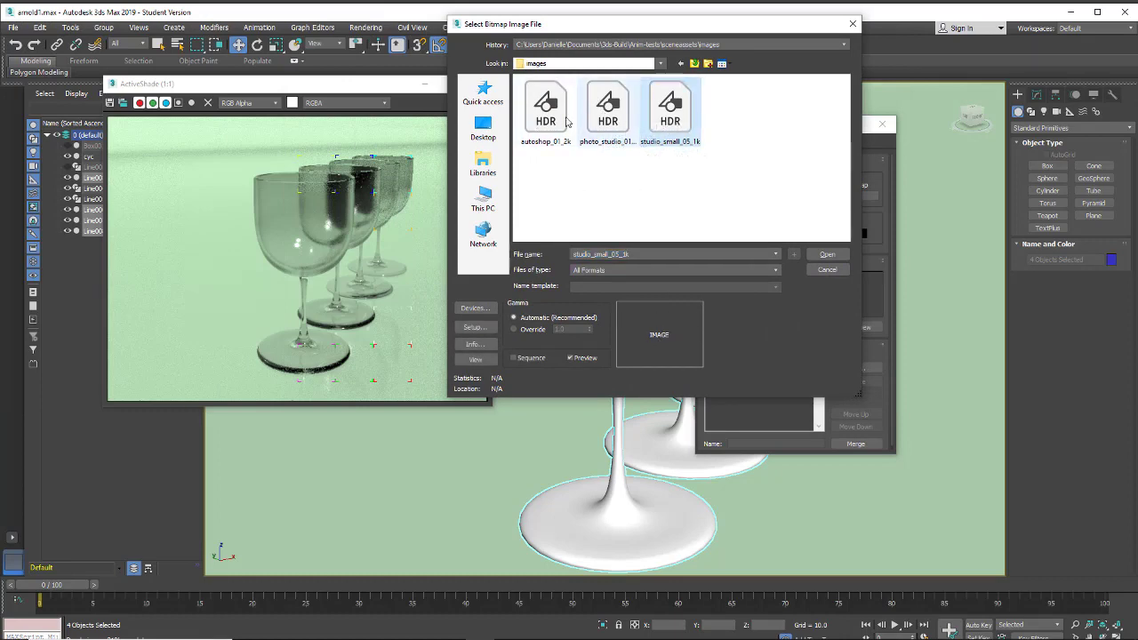
{"action": "left_click", "coordinate": [606, 119]}
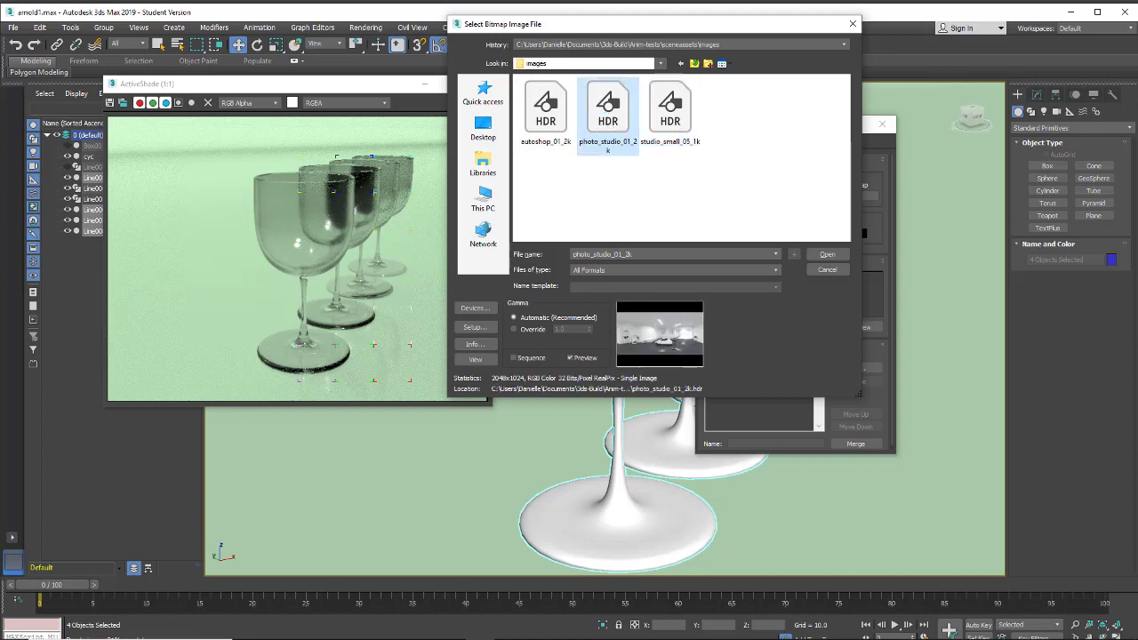
{"action": "left_click", "coordinate": [670, 112]}
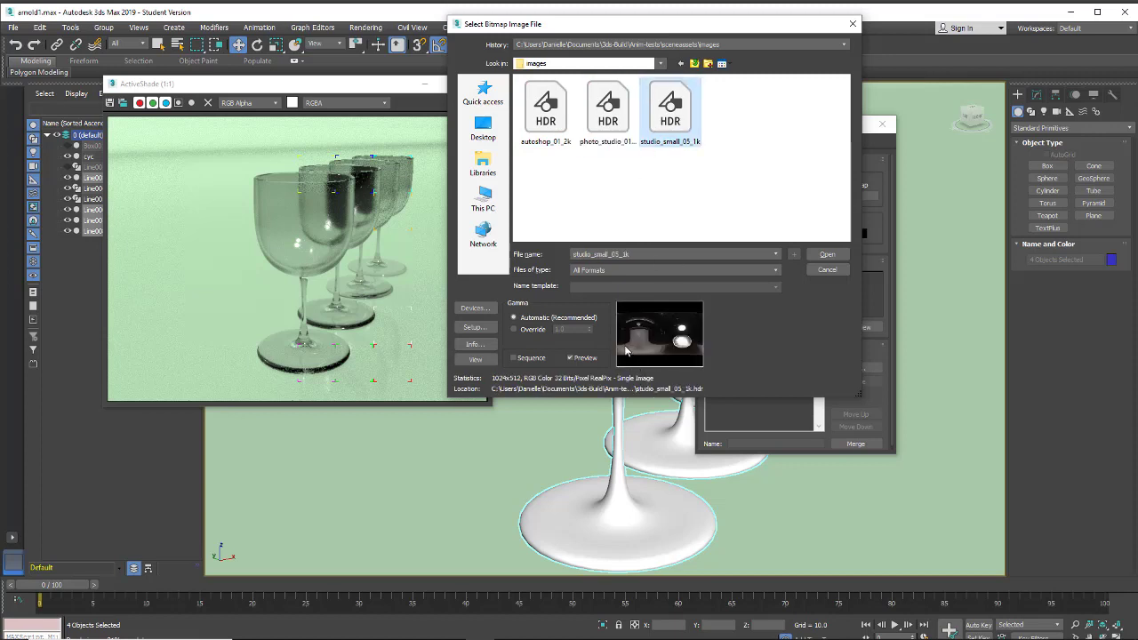
{"action": "left_click", "coordinate": [548, 124]}
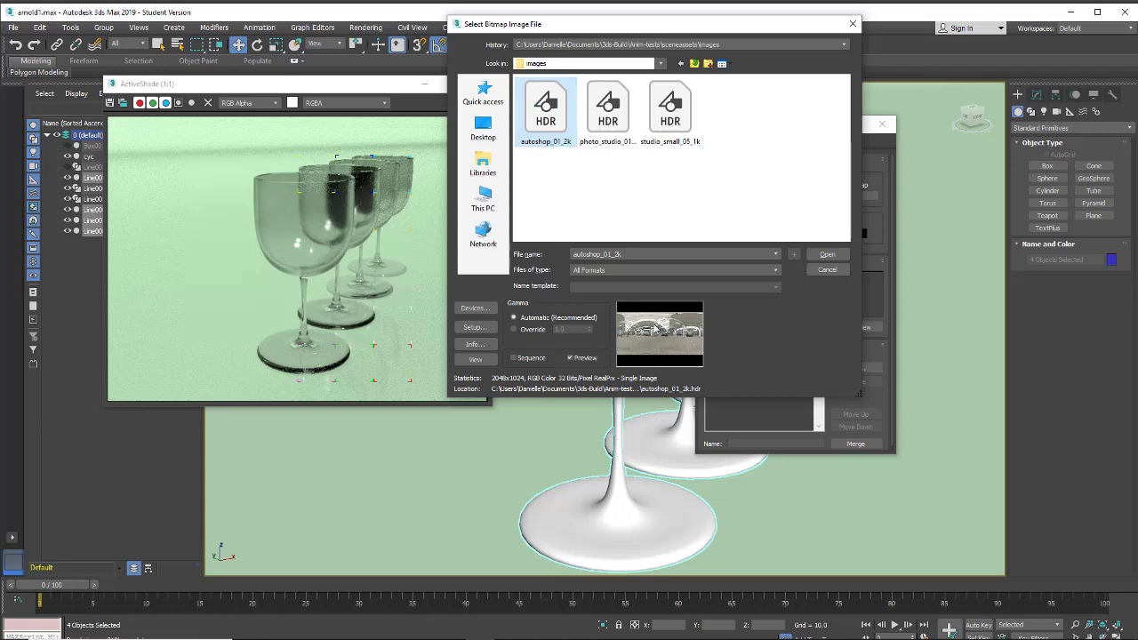
{"action": "left_click", "coordinate": [829, 255]}
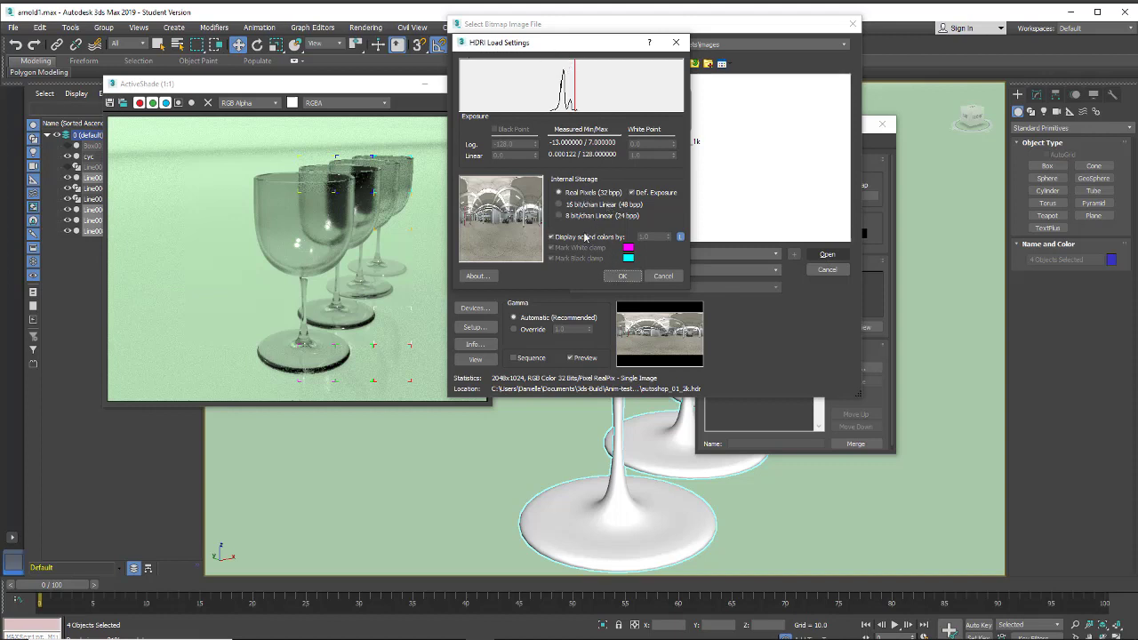
{"action": "left_click", "coordinate": [622, 276]}
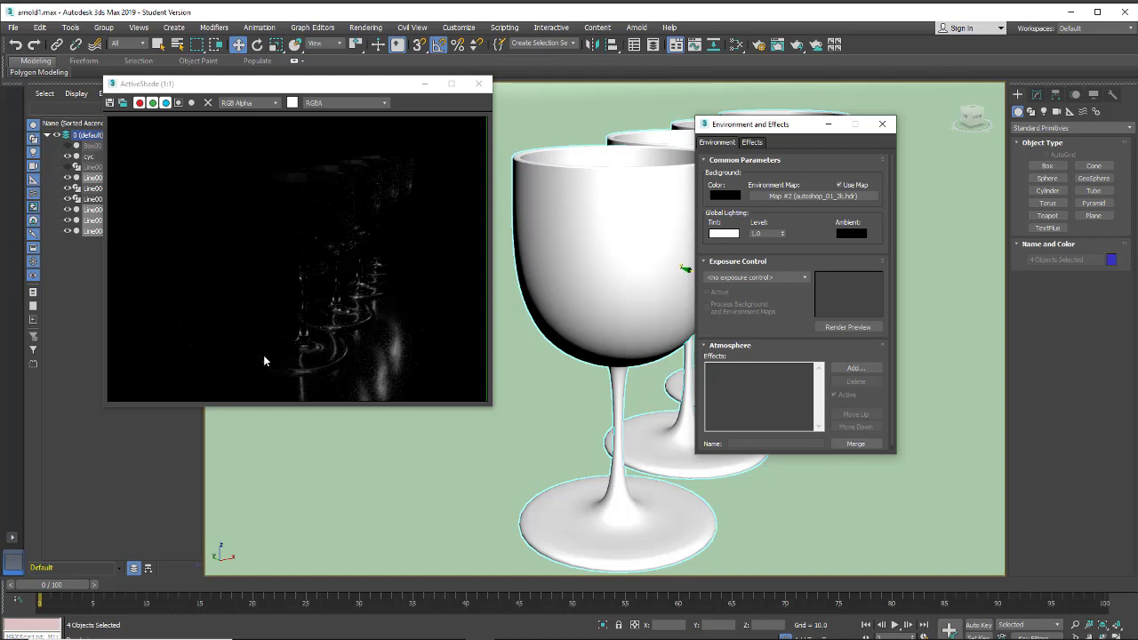
- Replace the environment map with the bitmap studio_small_05_1k, using the default HDRI load settings
{"action": "left_click", "coordinate": [816, 197]}
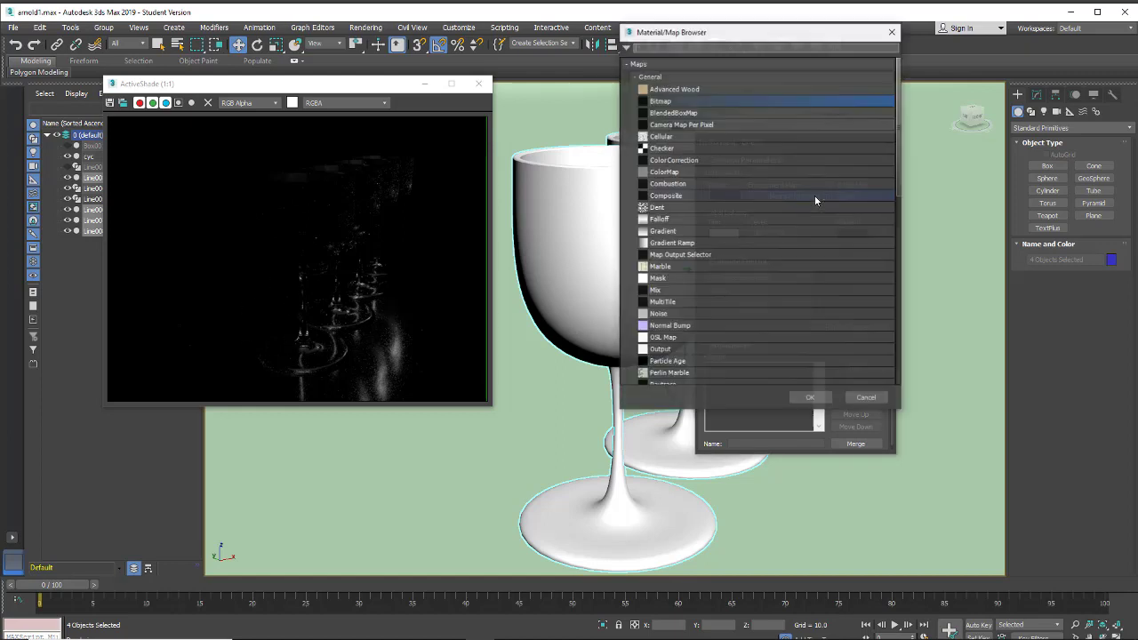
{"action": "double_click", "coordinate": [648, 101]}
{"action": "left_click", "coordinate": [671, 111]}
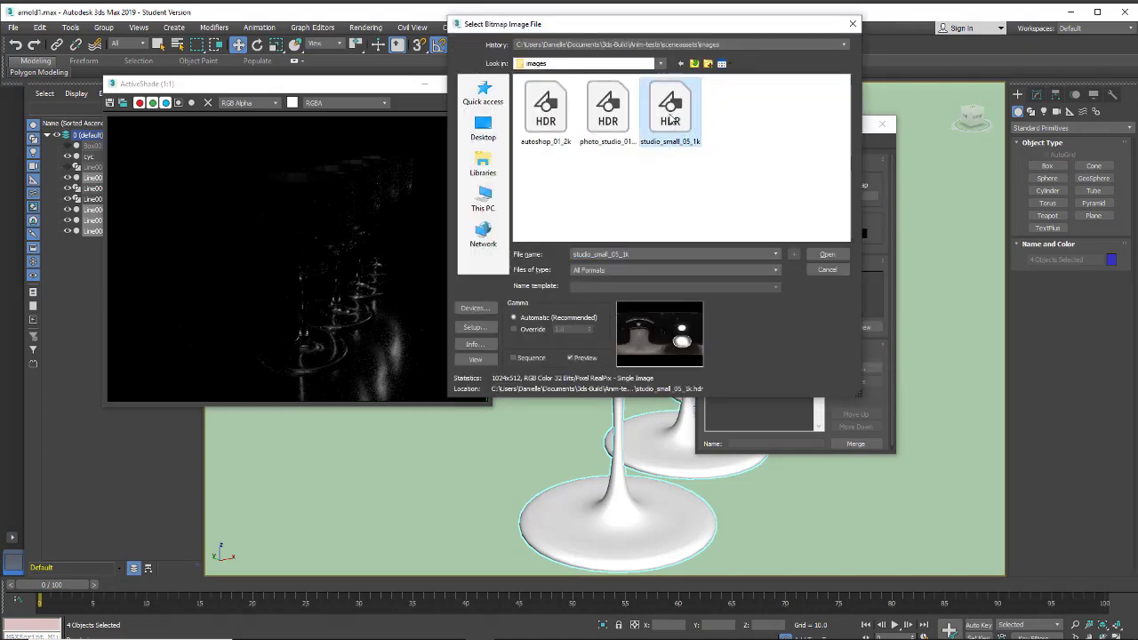
{"action": "left_click", "coordinate": [827, 254]}
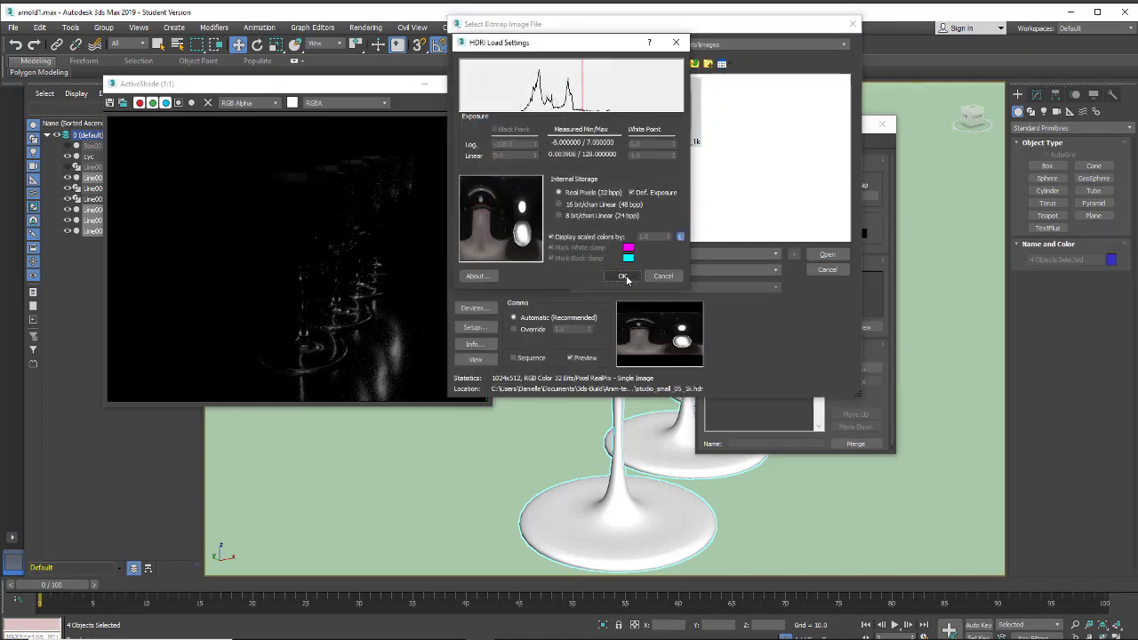
{"action": "left_click", "coordinate": [628, 278]}
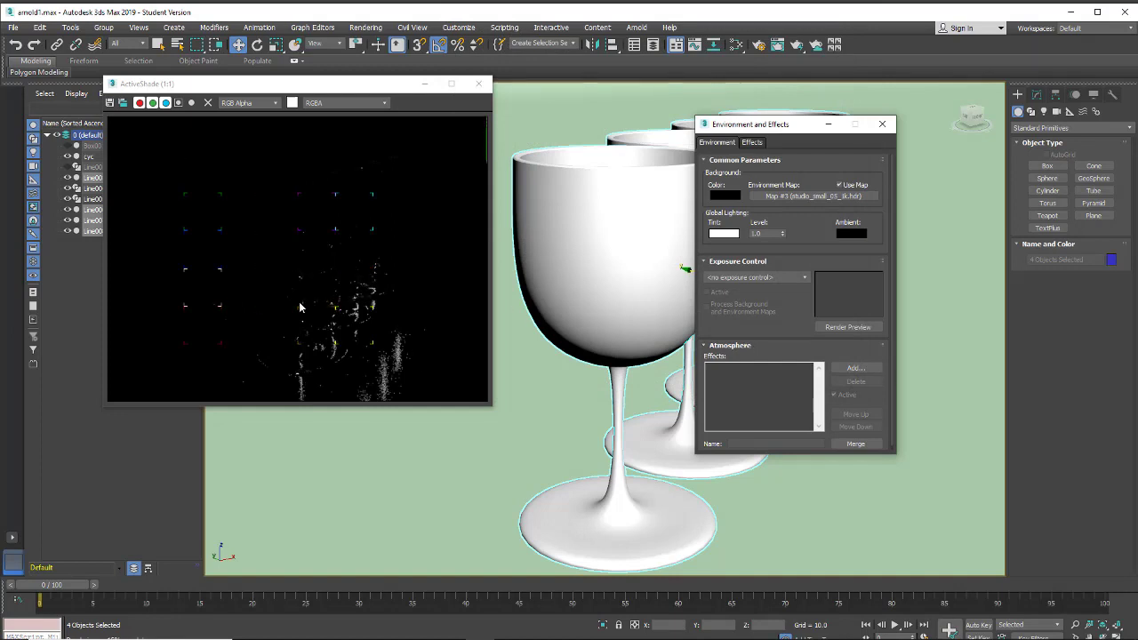
- Render the perspective view in a production frame, putting away the ActiveShade window and the environment settings
{"action": "left_click", "coordinate": [478, 84]}
{"action": "left_click_drag", "start_coordinate": [820, 129], "coordinate": [344, 118]}
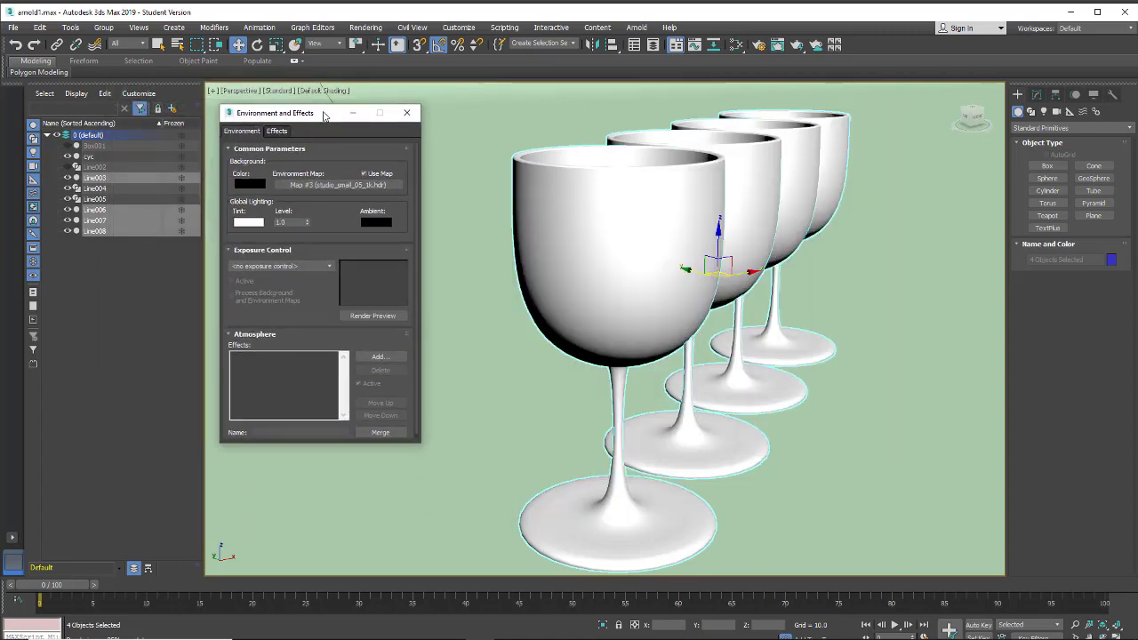
{"action": "left_click", "coordinate": [796, 47]}
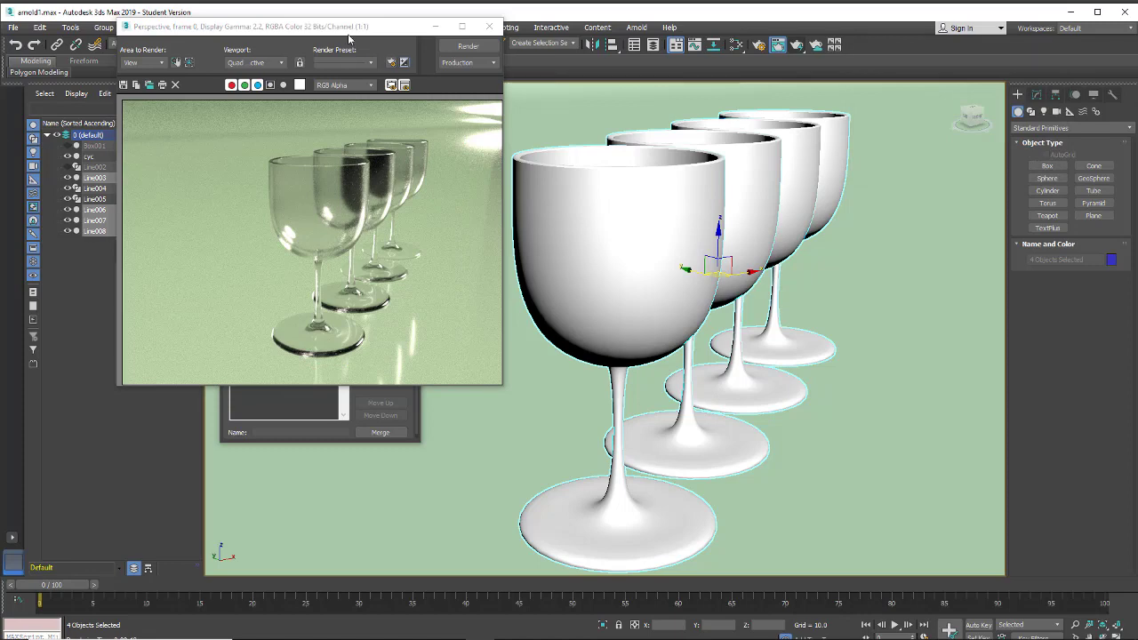
{"action": "left_click_drag", "start_coordinate": [336, 27], "coordinate": [250, 32]}
{"action": "left_click", "coordinate": [406, 114]}
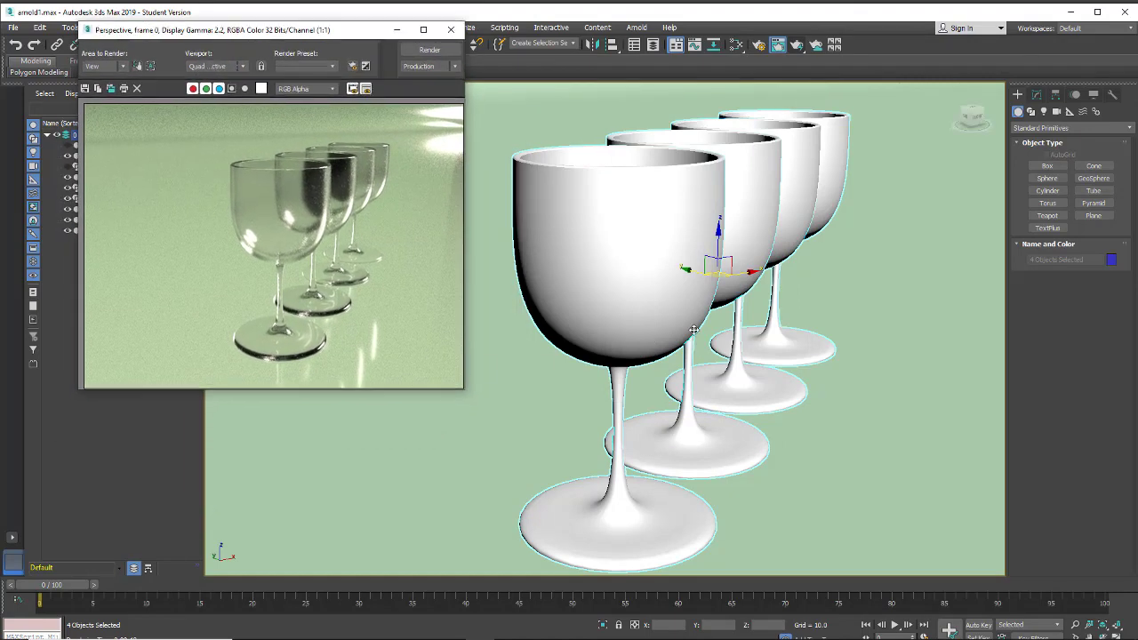
- Set the render setup's target to ActiveShade Mode and display the Arnold sampling and ray depth settings
{"action": "left_click", "coordinate": [760, 49]}
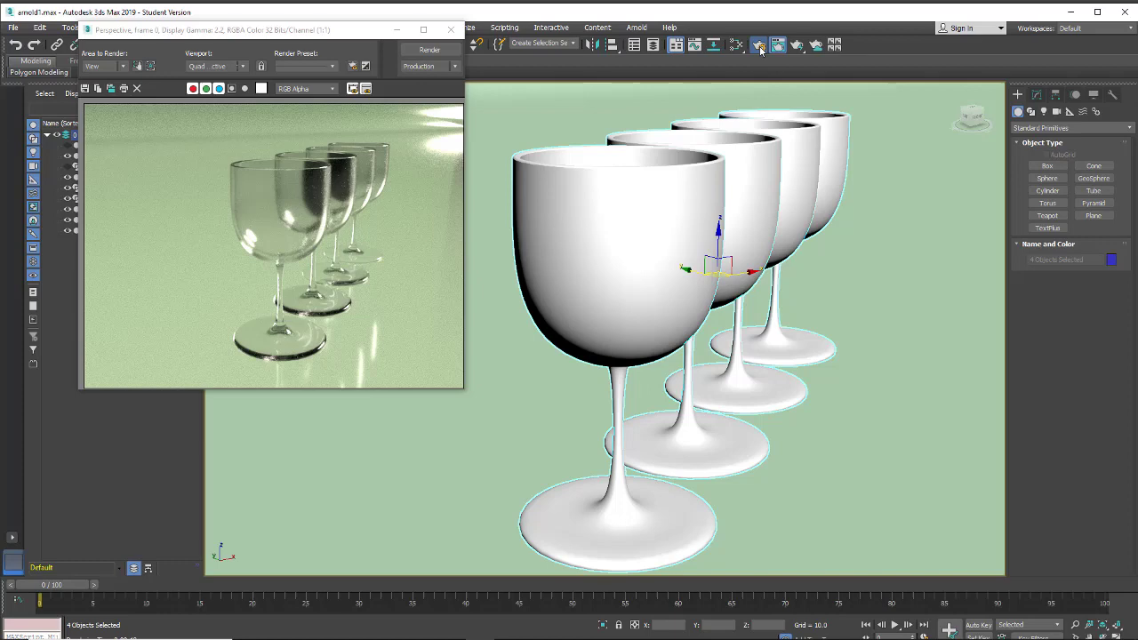
{"action": "left_click_drag", "start_coordinate": [839, 45], "coordinate": [886, 33]}
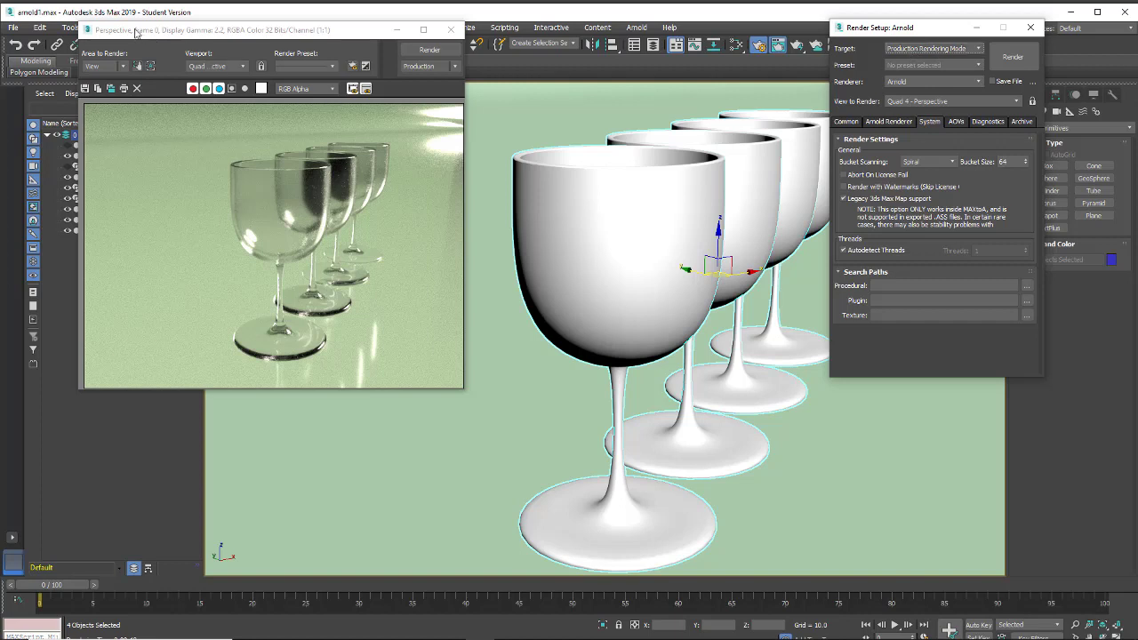
{"action": "left_click", "coordinate": [939, 49]}
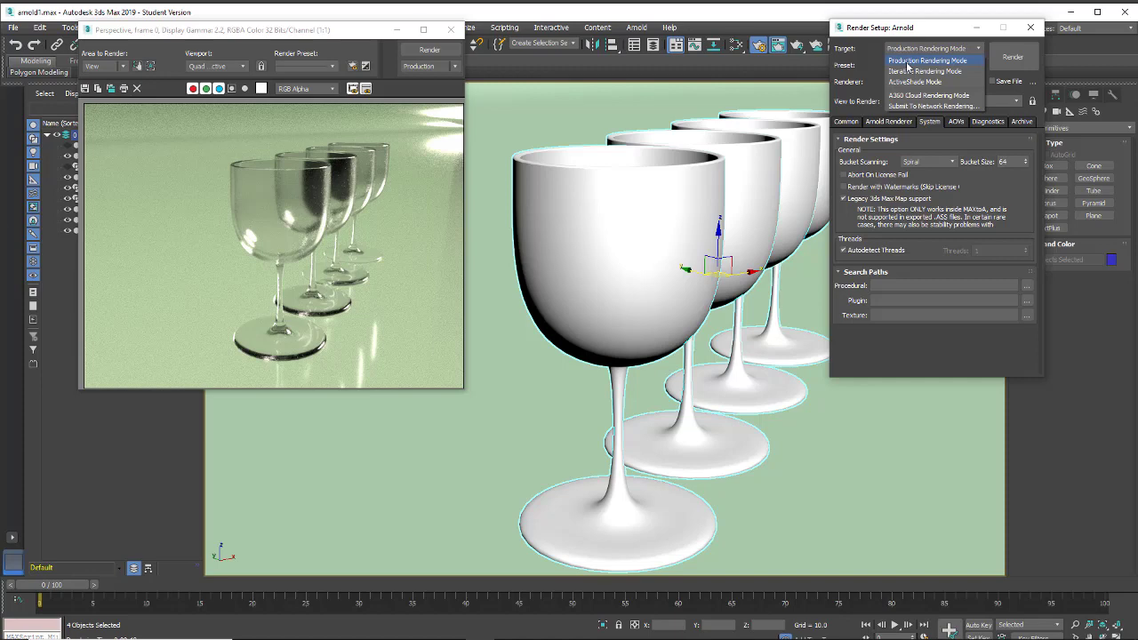
{"action": "left_click", "coordinate": [915, 82]}
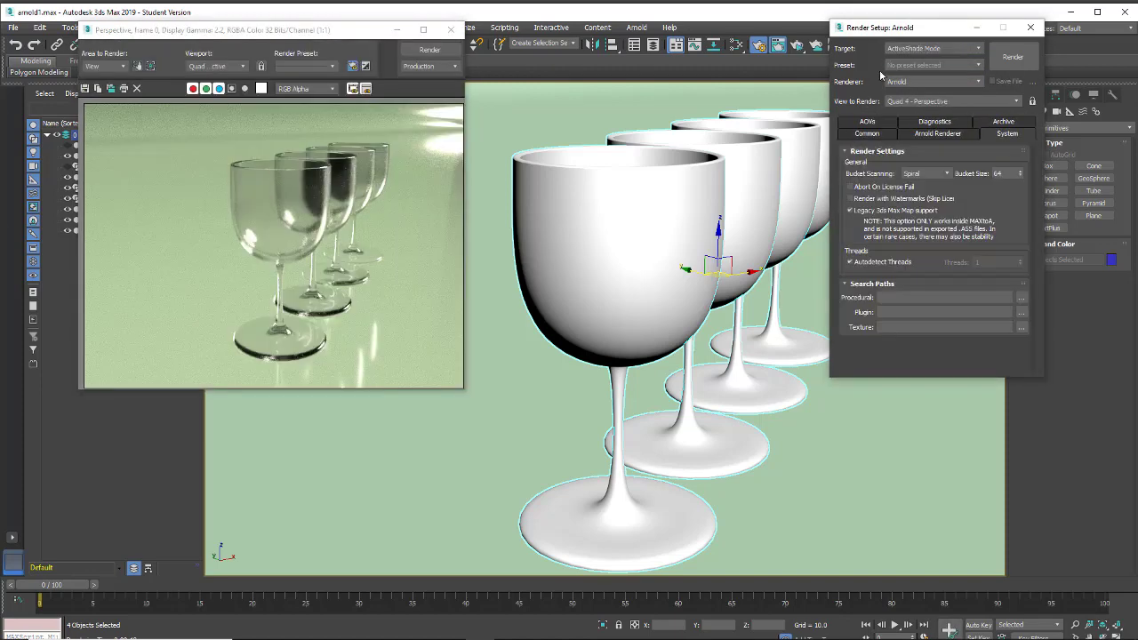
{"action": "left_click", "coordinate": [923, 136]}
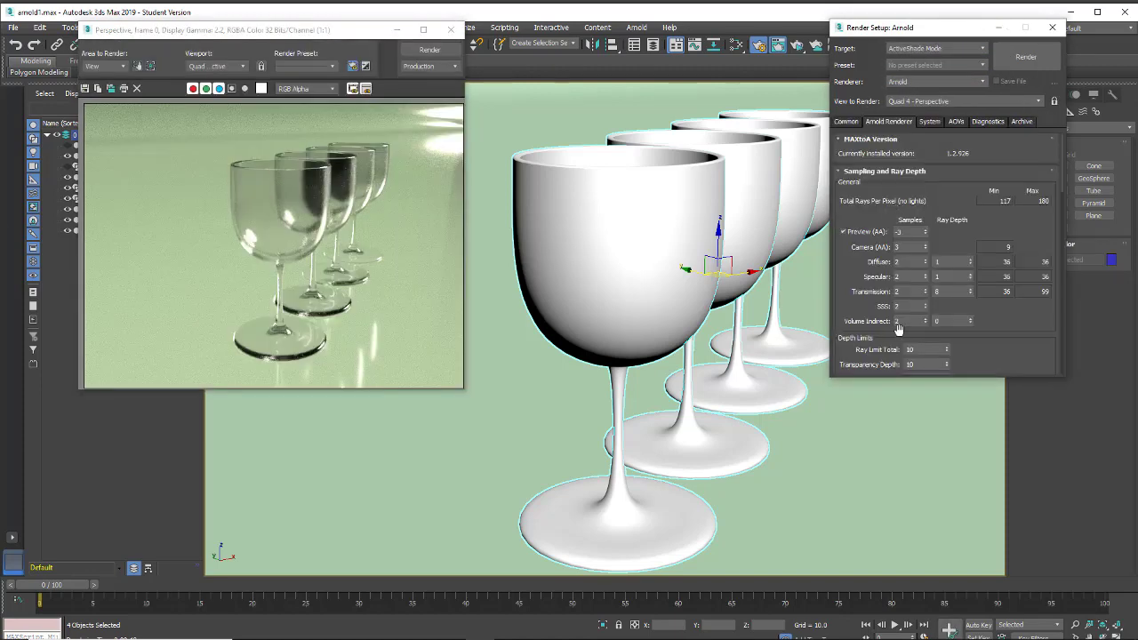
- Set the render setup's target to Production Rendering Mode and review its common parameters and Arnold sampling settings
{"action": "left_click", "coordinate": [959, 49]}
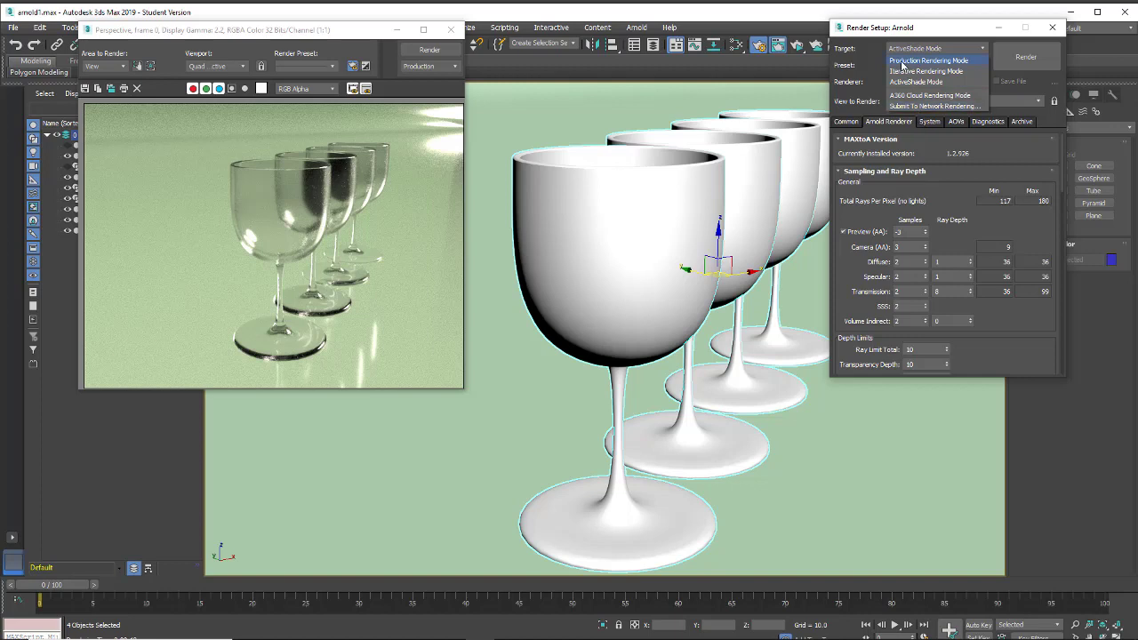
{"action": "left_click", "coordinate": [901, 61]}
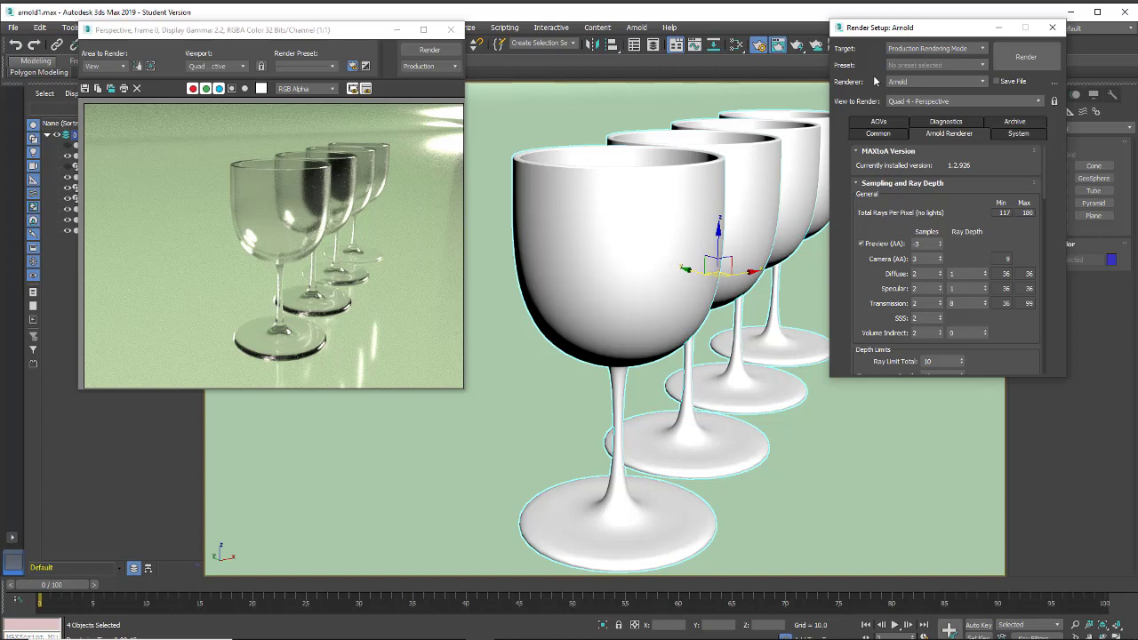
{"action": "left_click", "coordinate": [877, 133]}
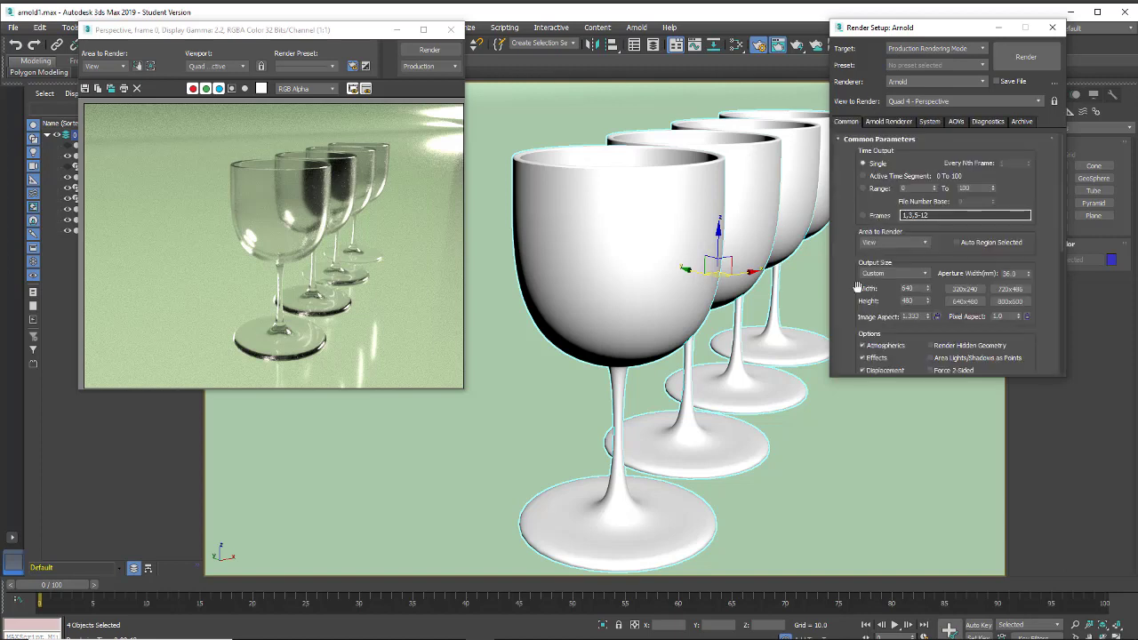
{"action": "left_click_drag", "start_coordinate": [851, 302], "coordinate": [849, 98]}
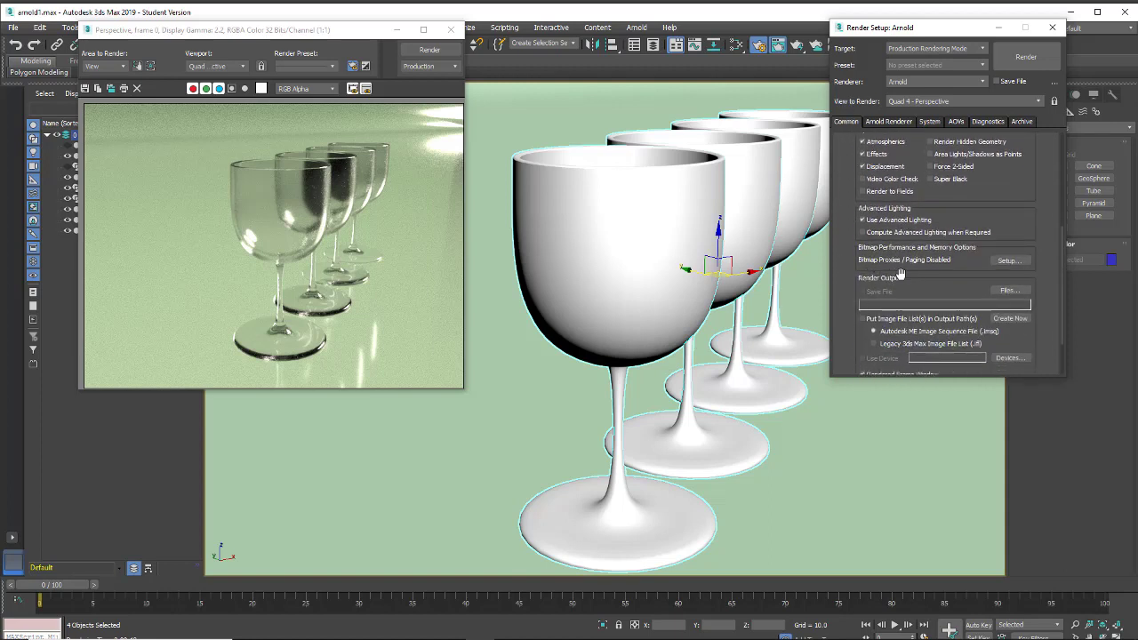
{"action": "left_click", "coordinate": [889, 122]}
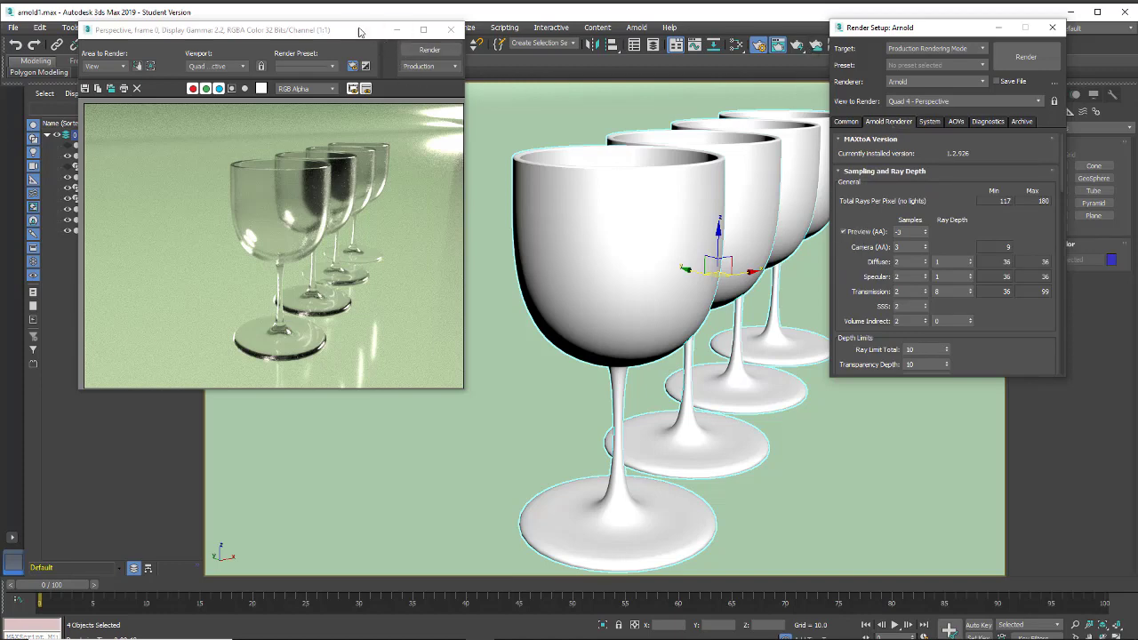
{"action": "left_click_drag", "start_coordinate": [358, 32], "coordinate": [320, 33]}
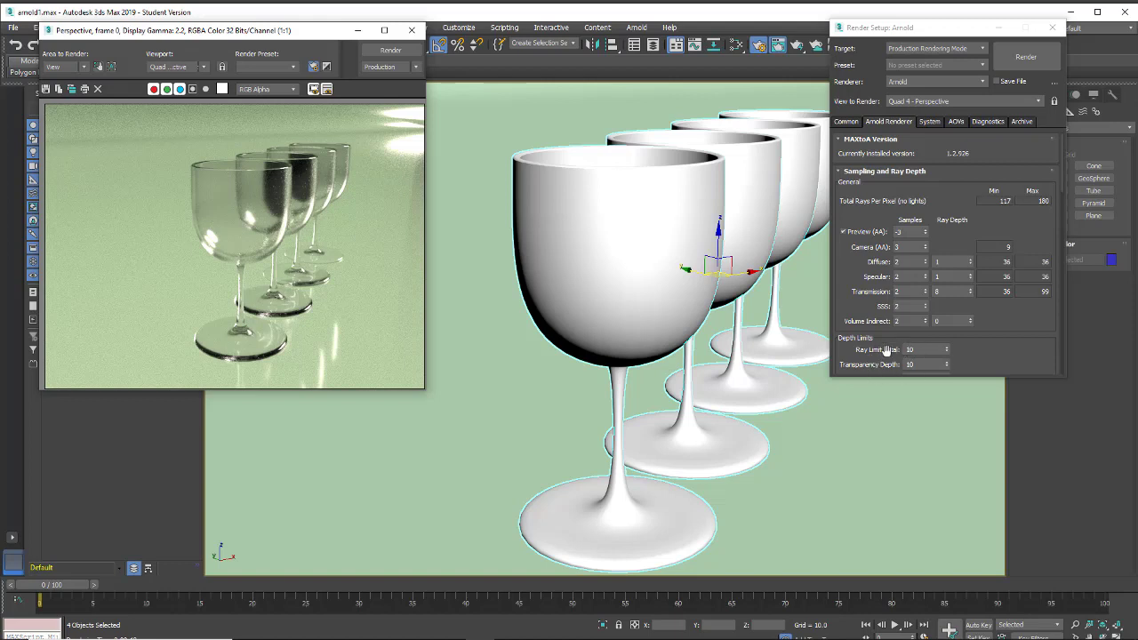
- Test-render the glasses with the transmission ray depth at 1 and then at 2, cancelling the first render early
{"action": "left_click", "coordinate": [943, 351]}
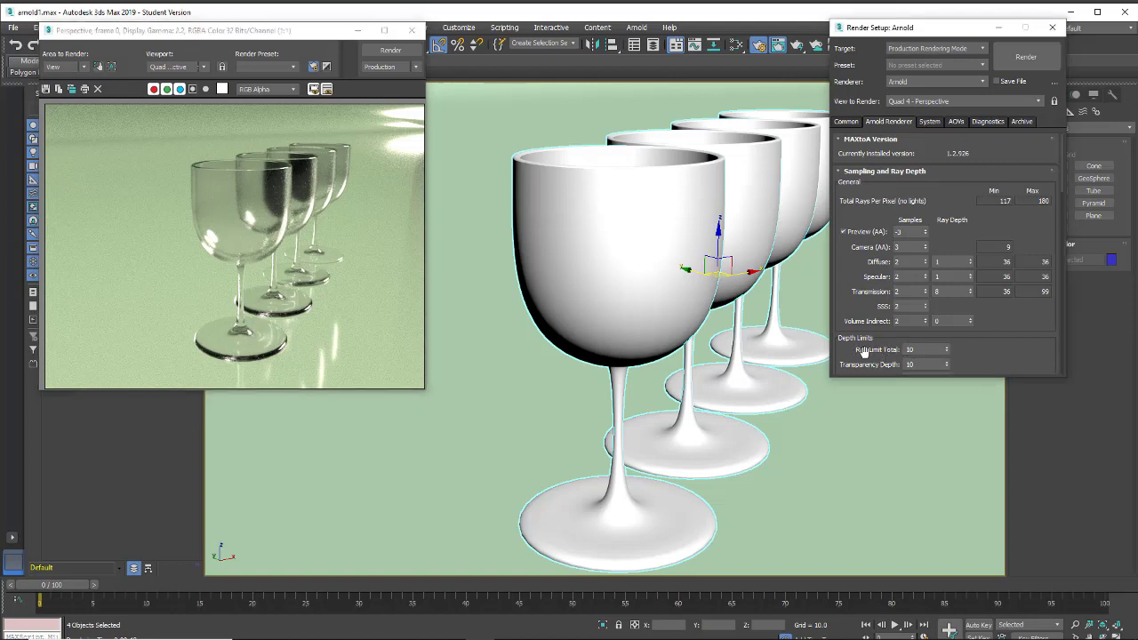
{"action": "double_click", "coordinate": [935, 293]}
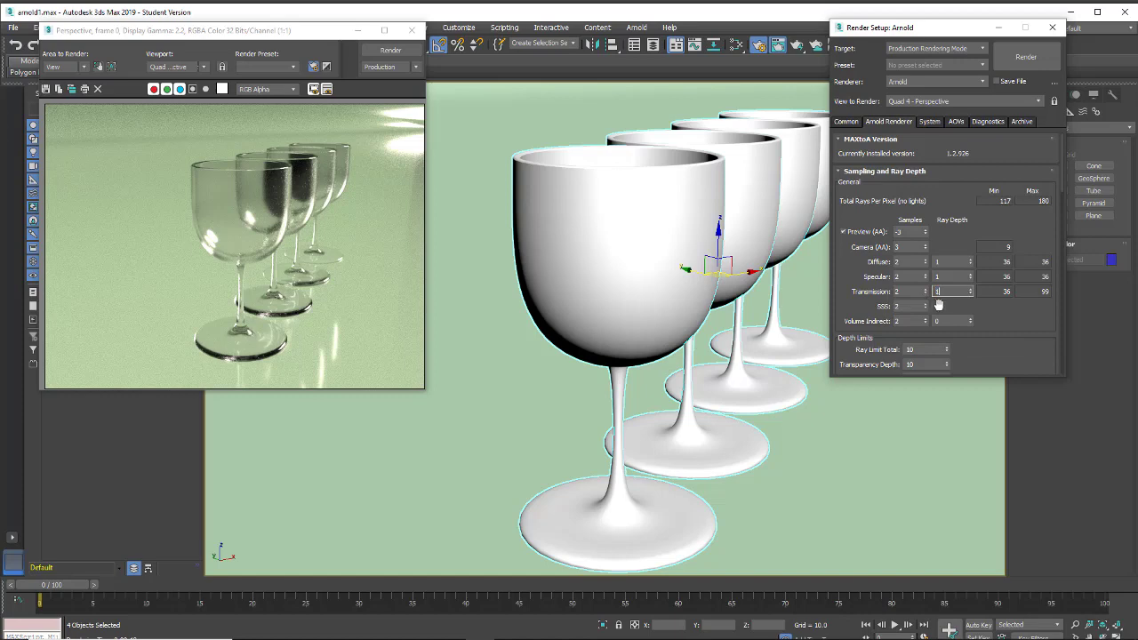
{"action": "left_click", "coordinate": [378, 53]}
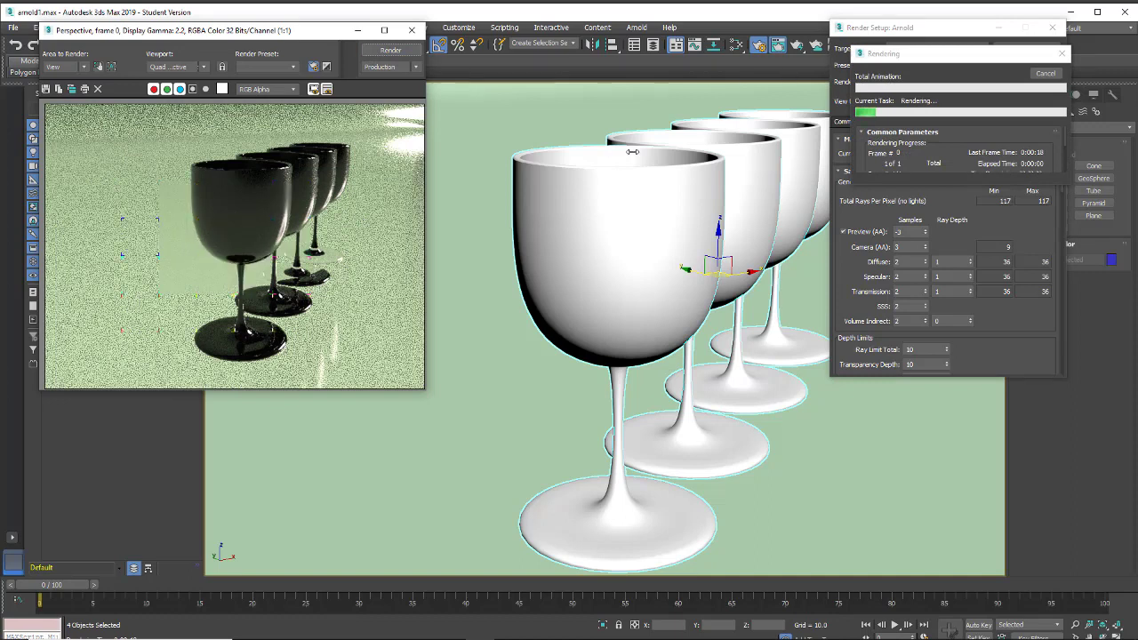
{"action": "left_click", "coordinate": [1046, 75]}
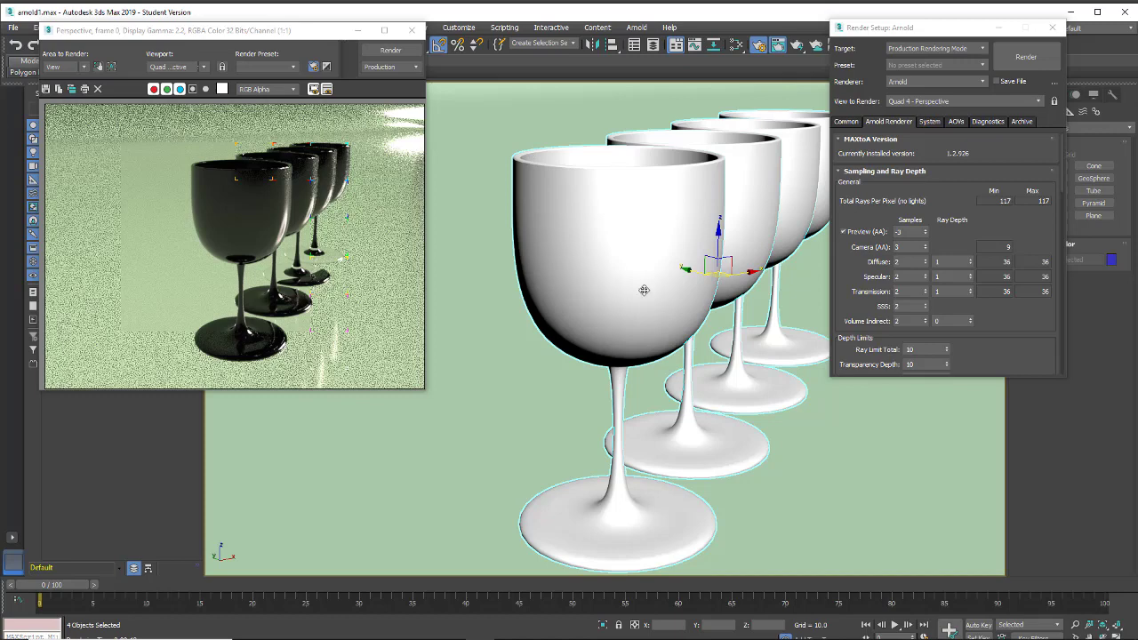
{"action": "left_click", "coordinate": [970, 289]}
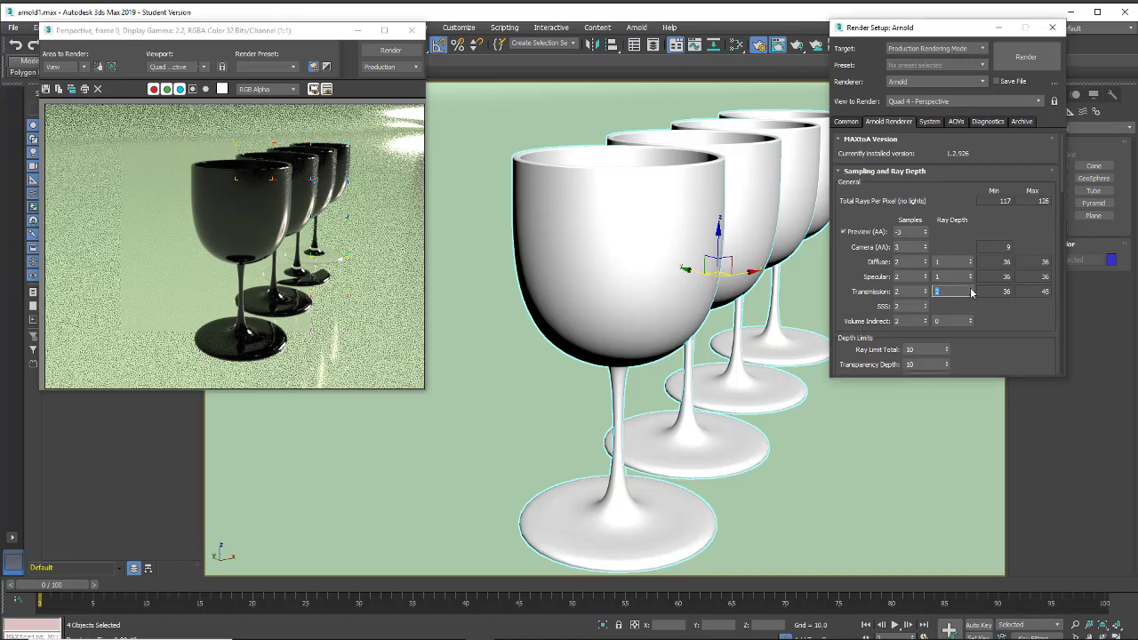
{"action": "left_click", "coordinate": [391, 50]}
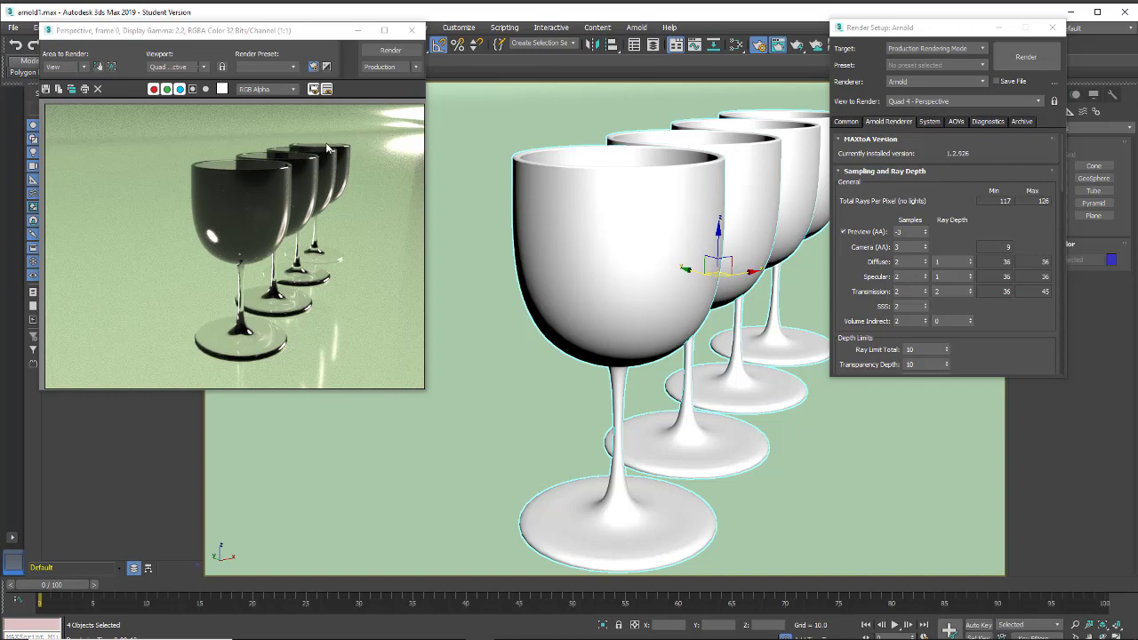
- Set the transmission ray depth to 8 and render the glasses again for comparison
{"action": "left_click", "coordinate": [939, 290]}
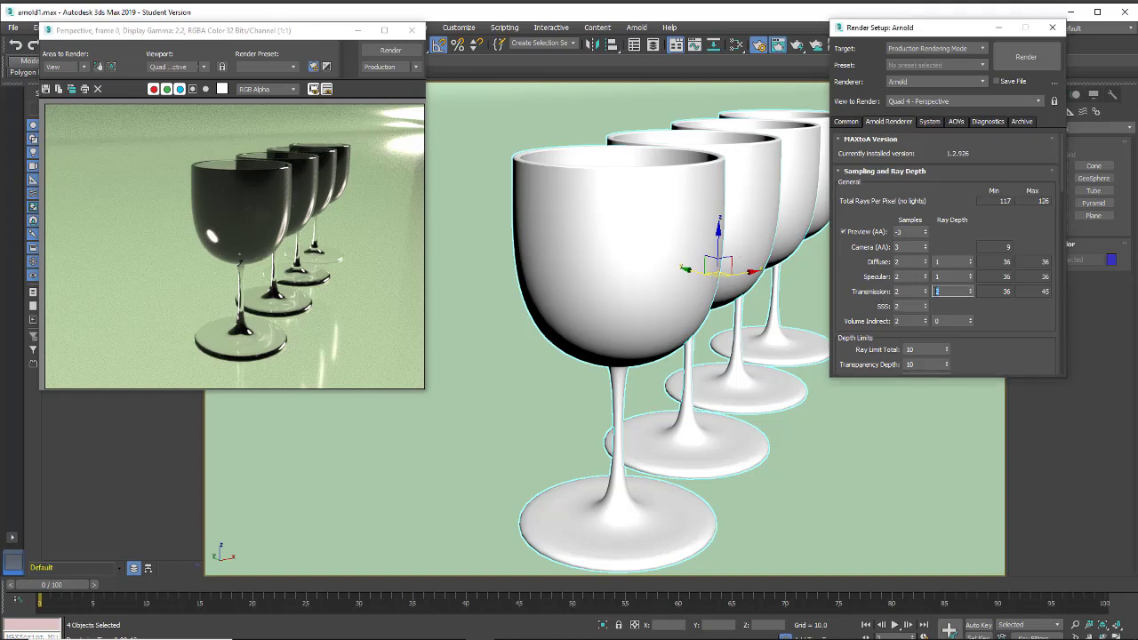
{"action": "type", "text": "8"}
{"action": "left_click", "coordinate": [390, 50]}
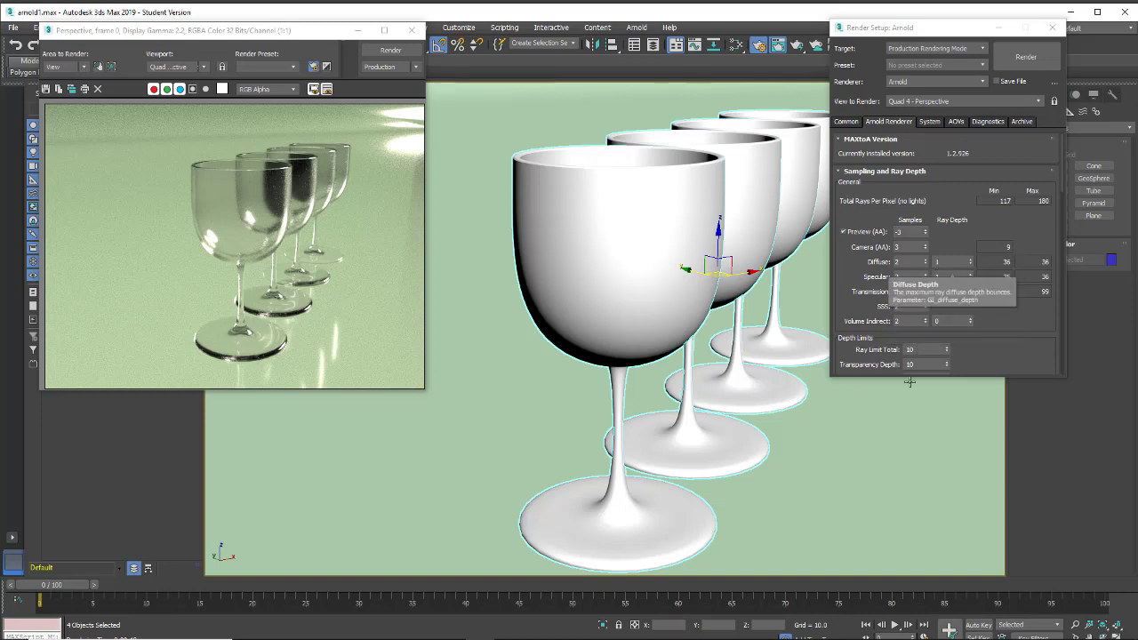
- Raise the total ray limit to 25 and the transmission ray depth to 16, and render the perspective view
{"action": "left_click", "coordinate": [907, 349]}
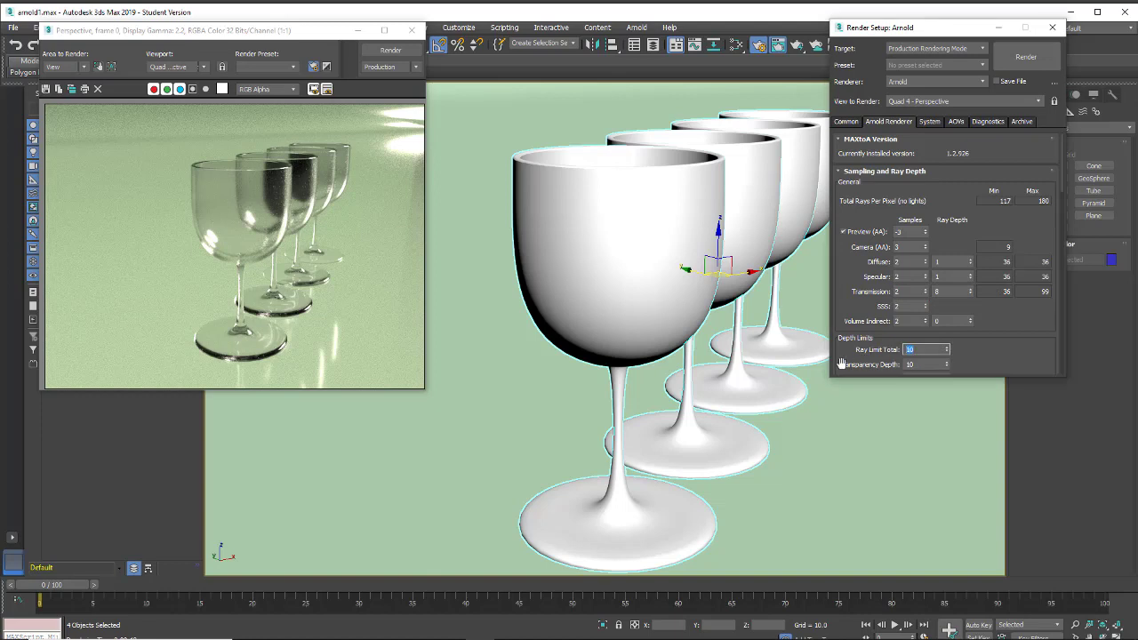
{"action": "type", "text": "25"}
{"action": "left_click", "coordinate": [937, 291]}
{"action": "type", "text": "16"}
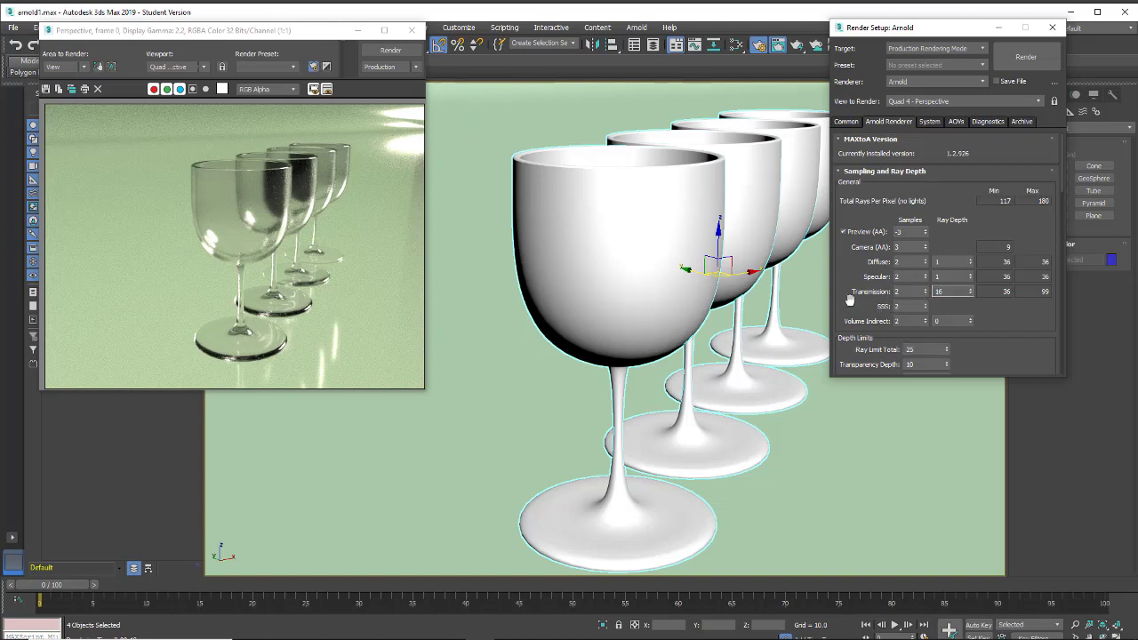
{"action": "left_click", "coordinate": [390, 49]}
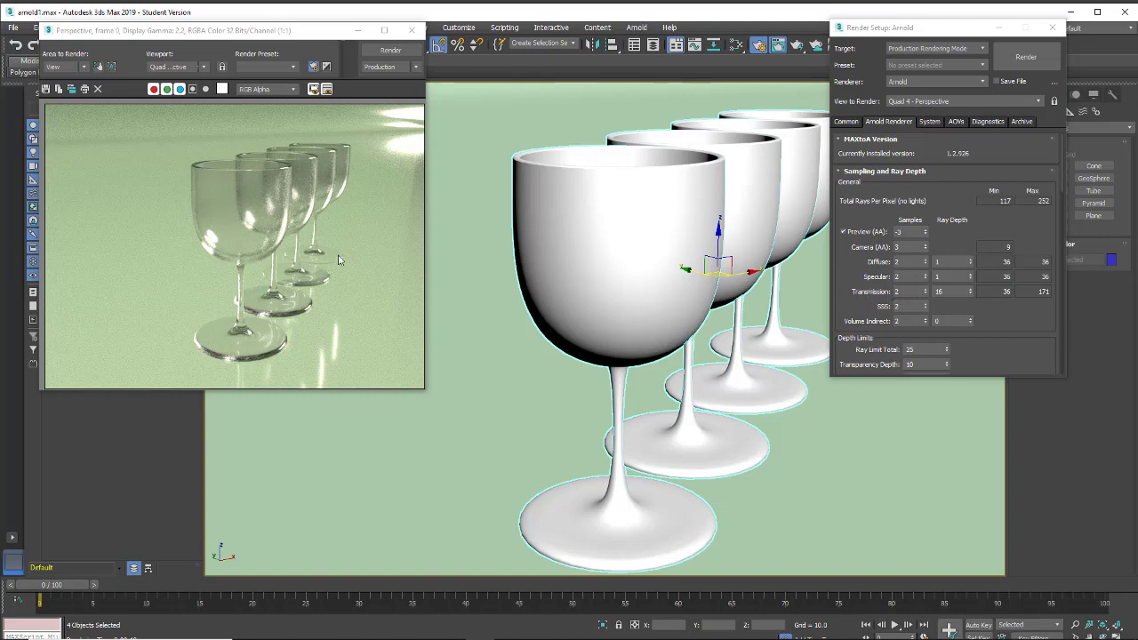
- Inspect the noise in the rendered glasses up close and raise the transmission samples to 4
{"action": "scroll", "coordinate": [258, 240], "scroll_direction": "up", "scroll_amount": 1}
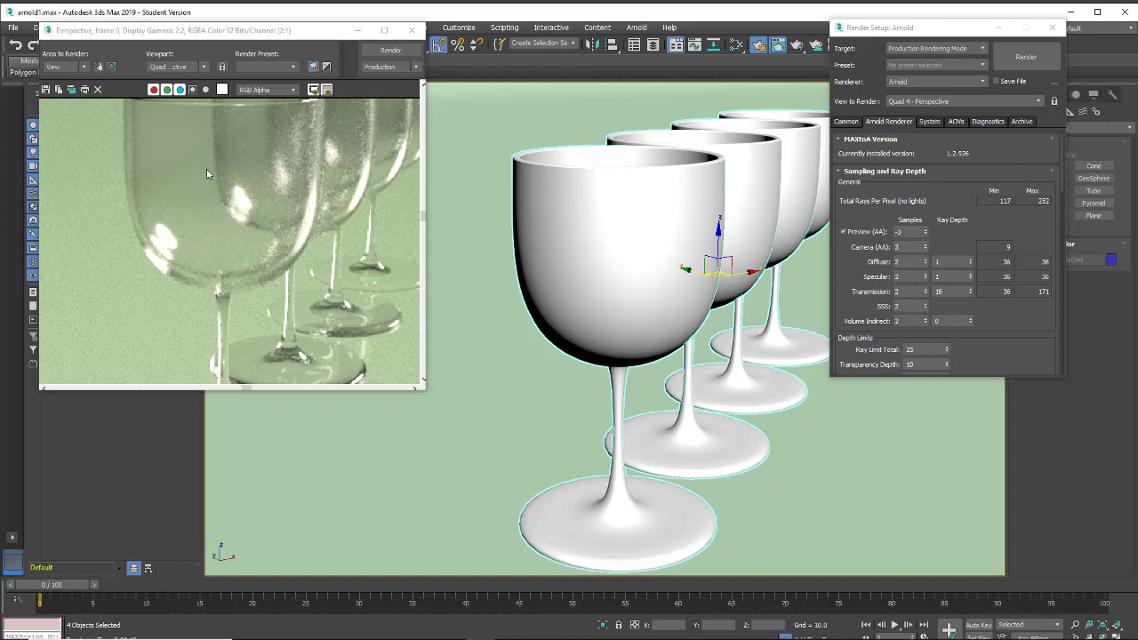
{"action": "left_click", "coordinate": [925, 289]}
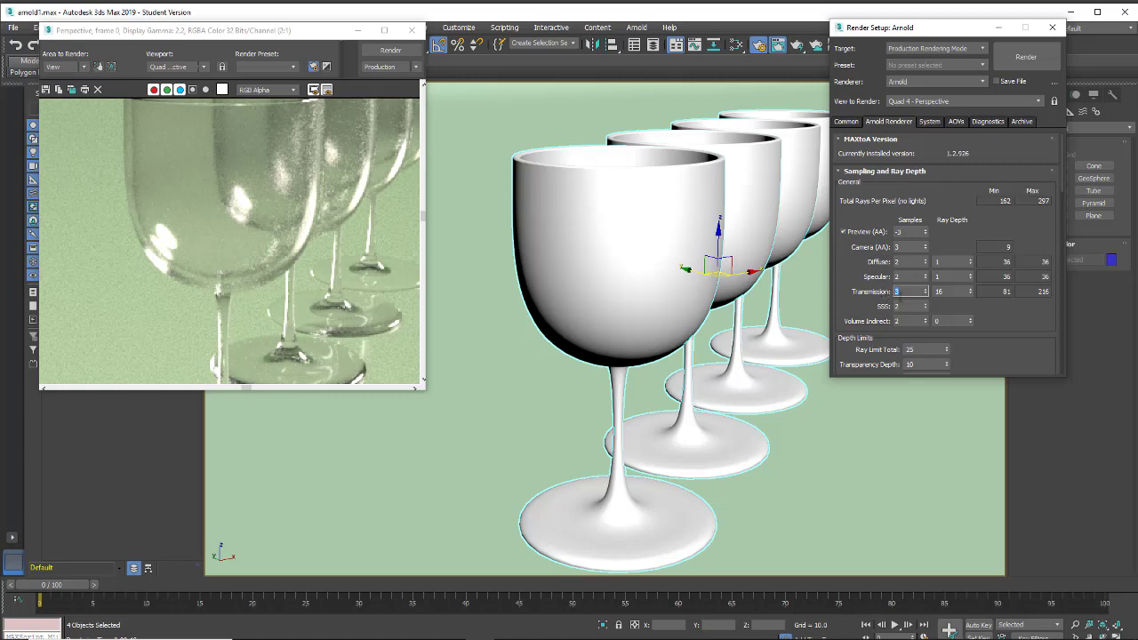
{"action": "left_click", "coordinate": [926, 289]}
- Clone the rendered frame, place the copy beside the original, and start a new render to compare against it
{"action": "left_click", "coordinate": [71, 89]}
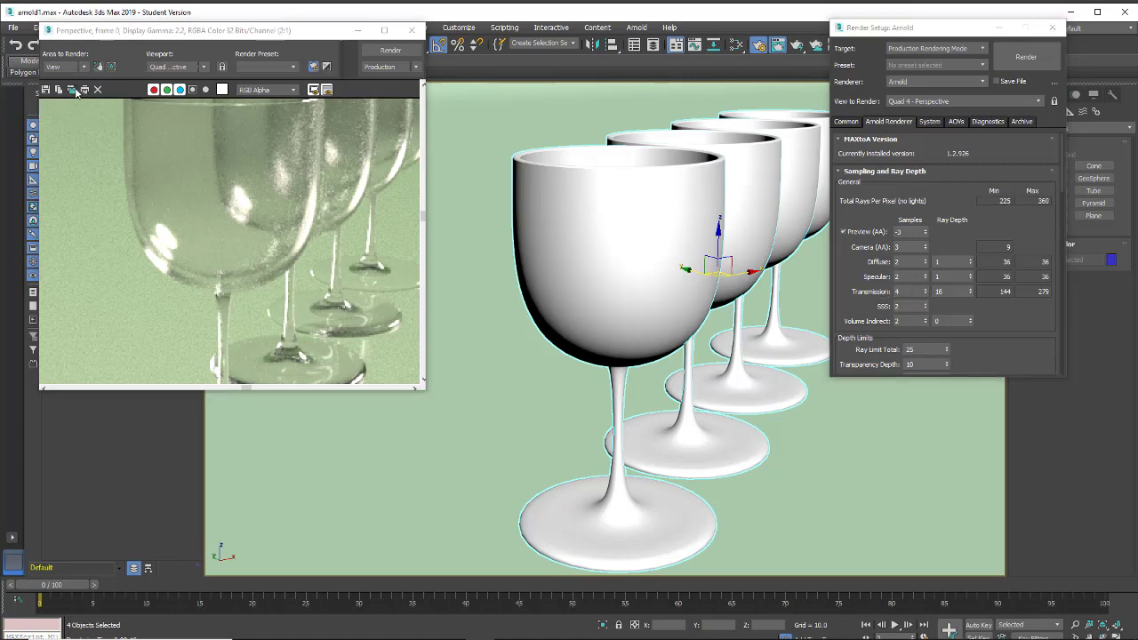
{"action": "mouse_move", "coordinate": [474, 174]}
{"action": "left_mouse_down"}
{"action": "mouse_move", "coordinate": [518, 109]}
{"action": "mouse_move", "coordinate": [524, 41]}
{"action": "left_mouse_up"}
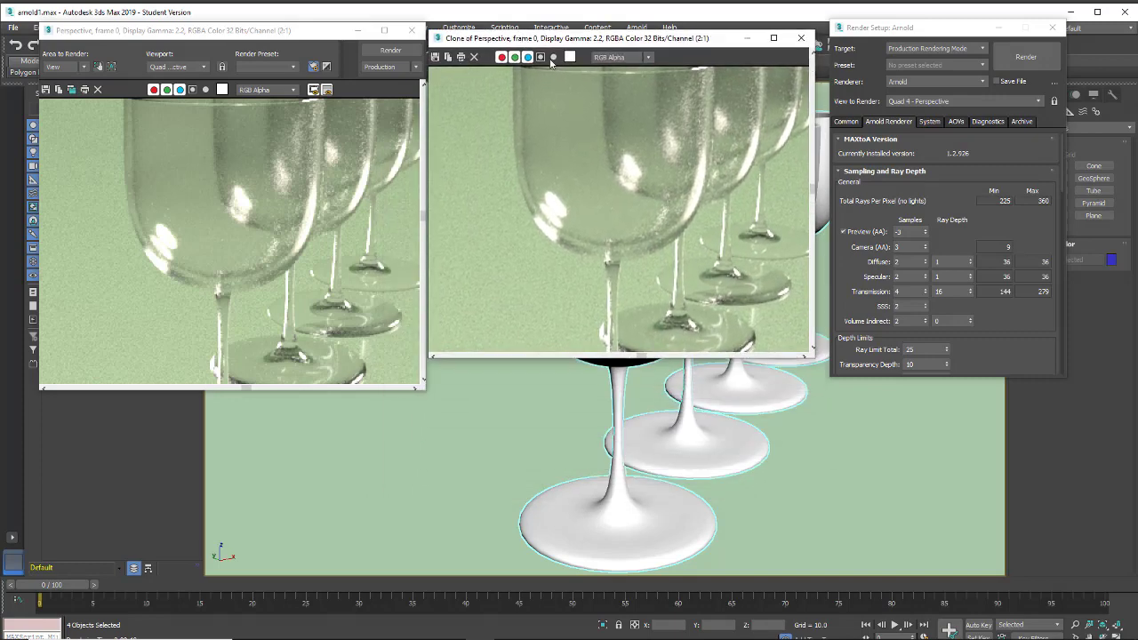
{"action": "left_click", "coordinate": [391, 51]}
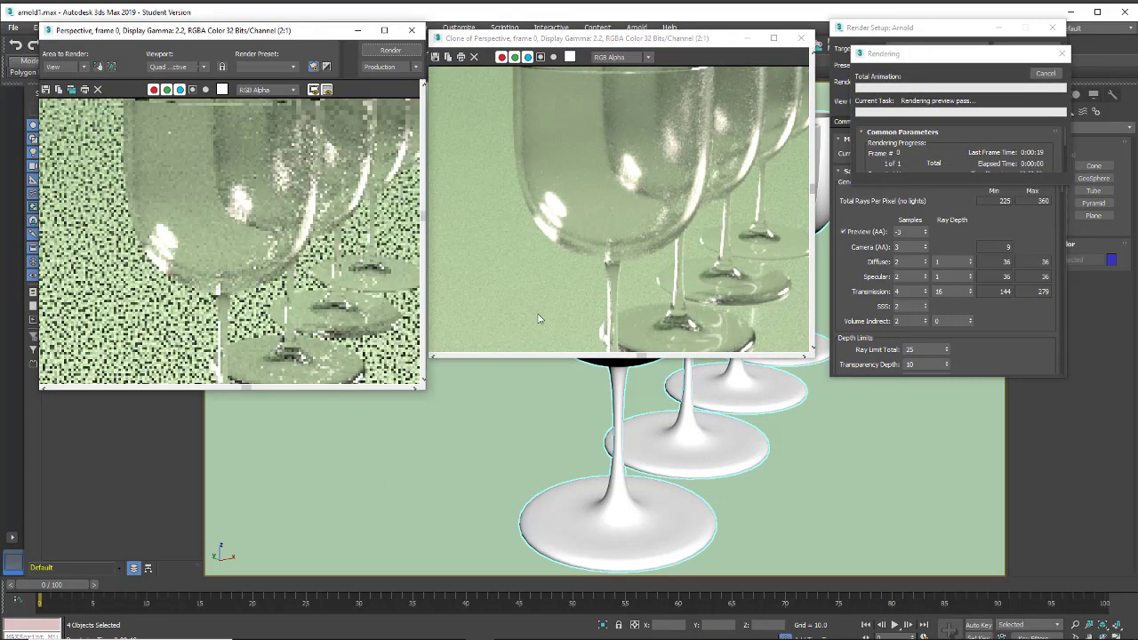